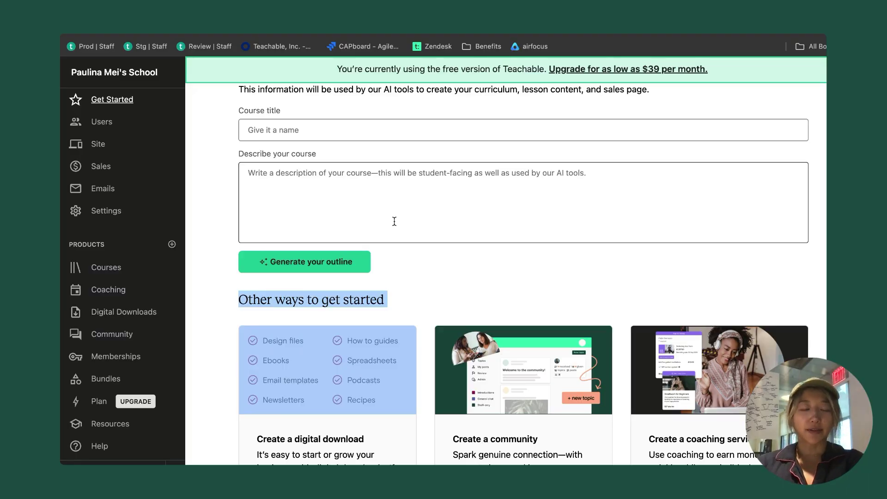
# Step: Scroll through the empty Get Started course-outline page and go to the Courses list
pyautogui.scroll(3, 394, 222)
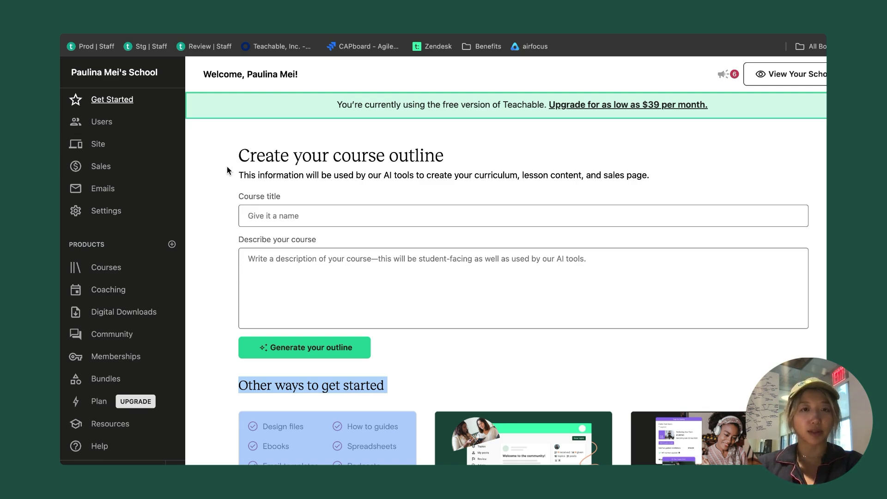
pyautogui.scroll(-1, 359, 188)
pyautogui.click(382, 160)
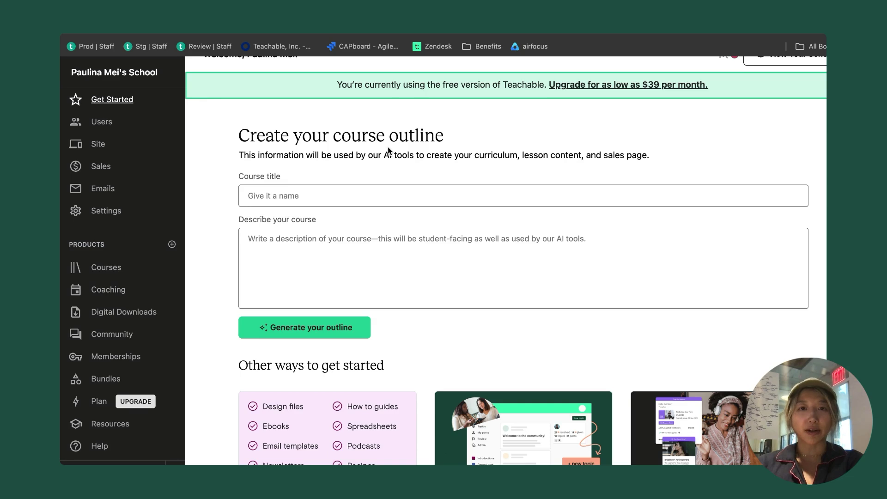
pyautogui.scroll(-1, 388, 147)
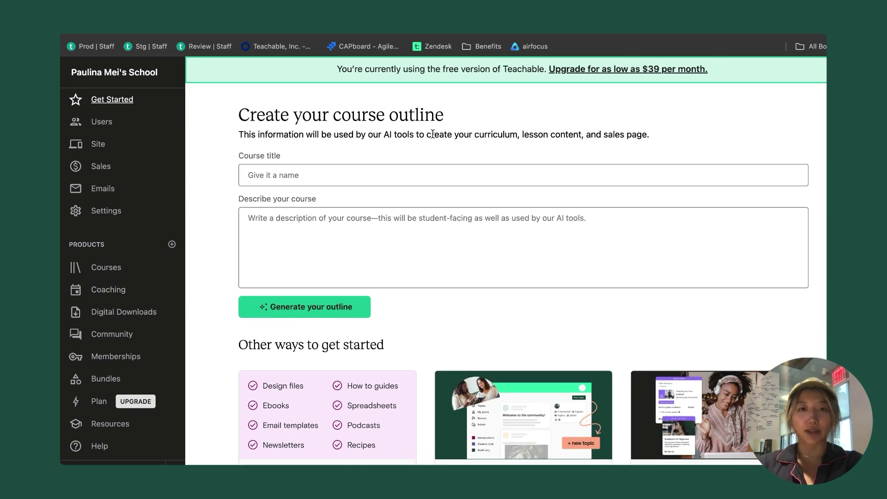
pyautogui.scroll(-1, 216, 239)
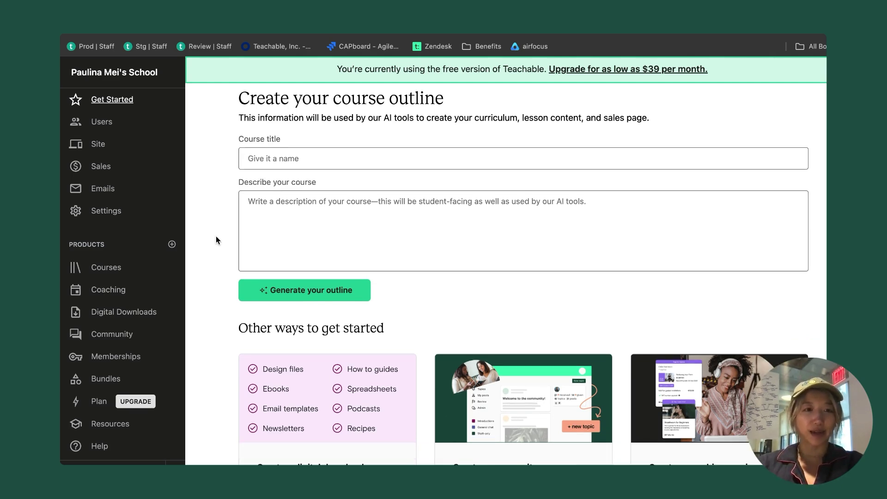
# Step: From the school's course list, start a new product and choose the Course type
pyautogui.click(121, 274)
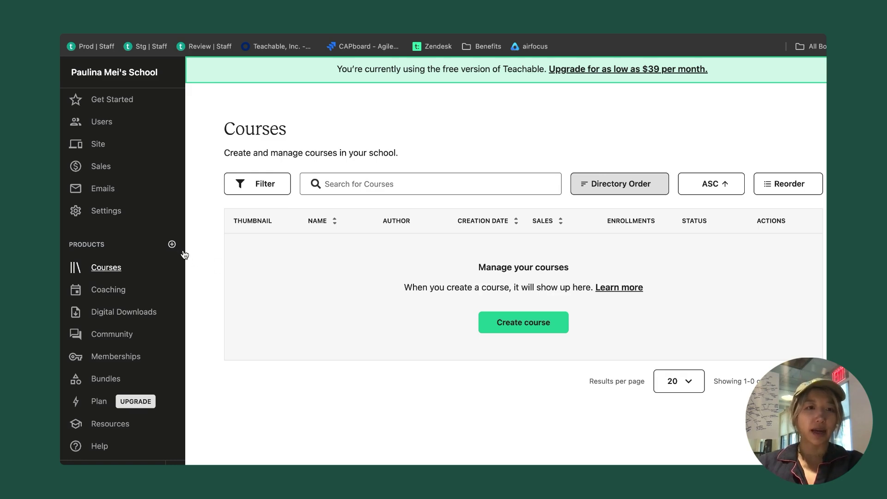
pyautogui.click(172, 244)
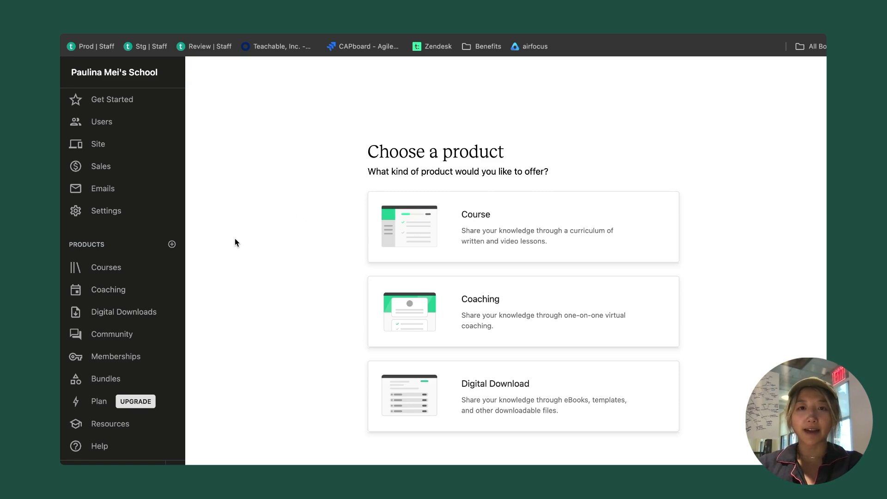
pyautogui.click(506, 233)
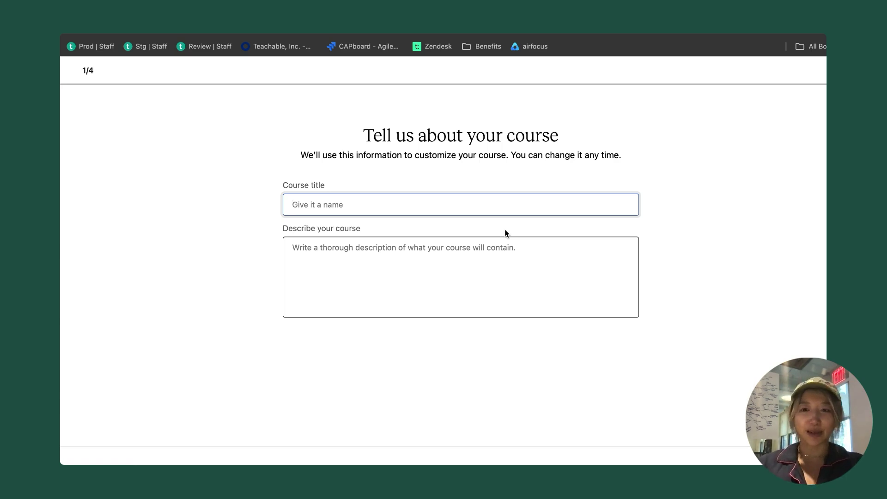
# Step: Enter the course title 'Camels' and the description 'How camels survive in the desert.'
pyautogui.write('Camels')
pyautogui.click(505, 238)
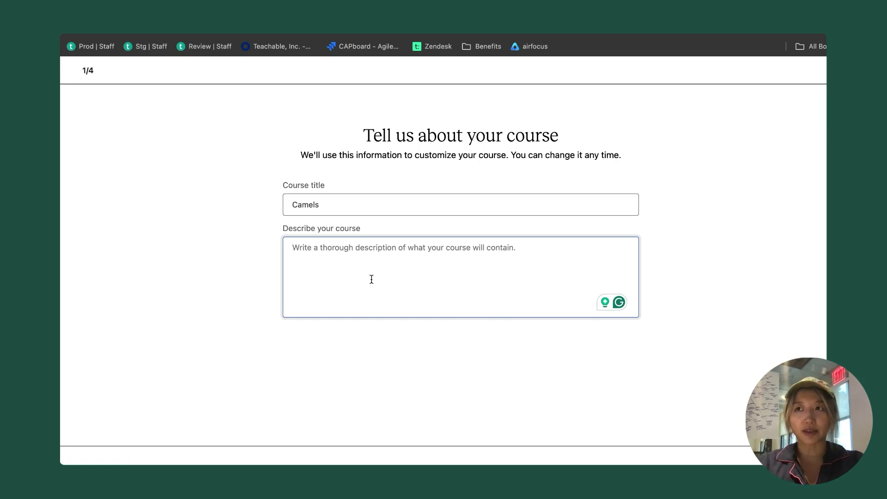
pyautogui.write('How cam')
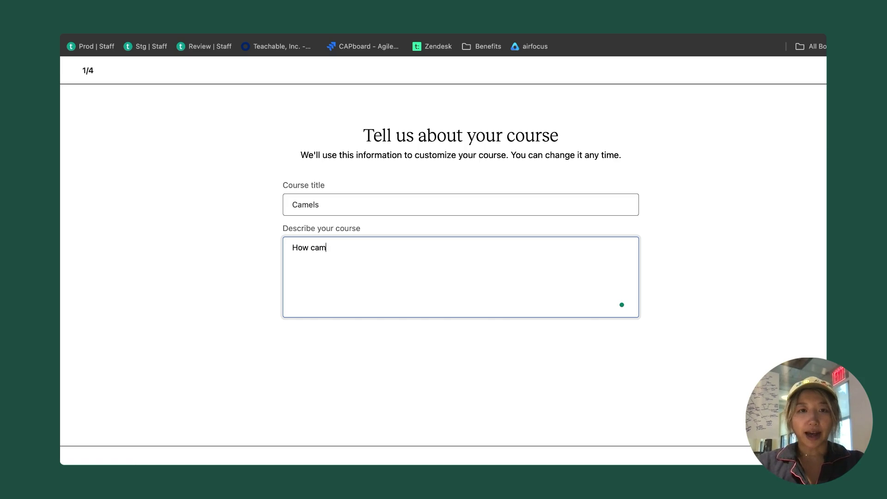
pyautogui.write('els survive')
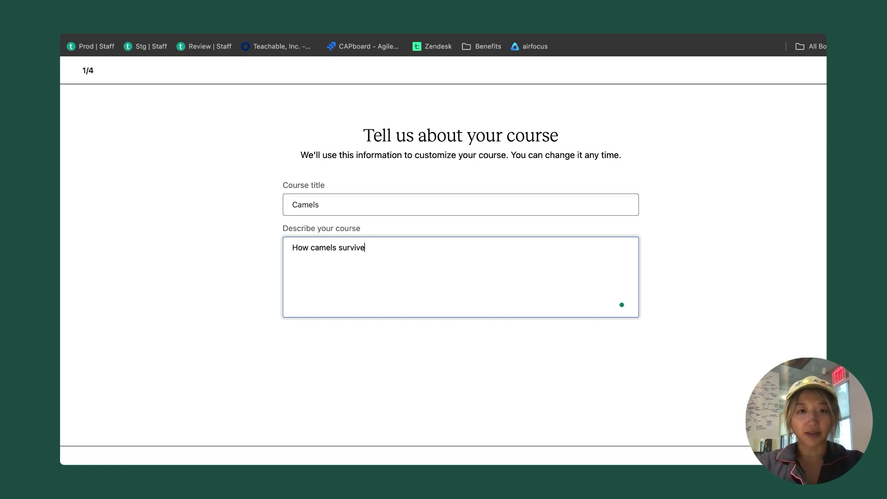
pyautogui.write(' in the desert.')
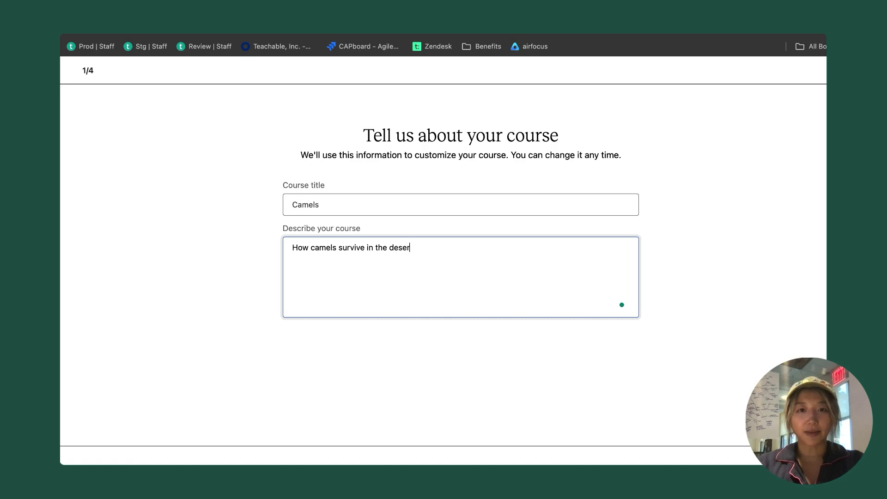
# Step: Submit the title and description, then choose Unsplash as the thumbnail image source
pyautogui.press('Return')
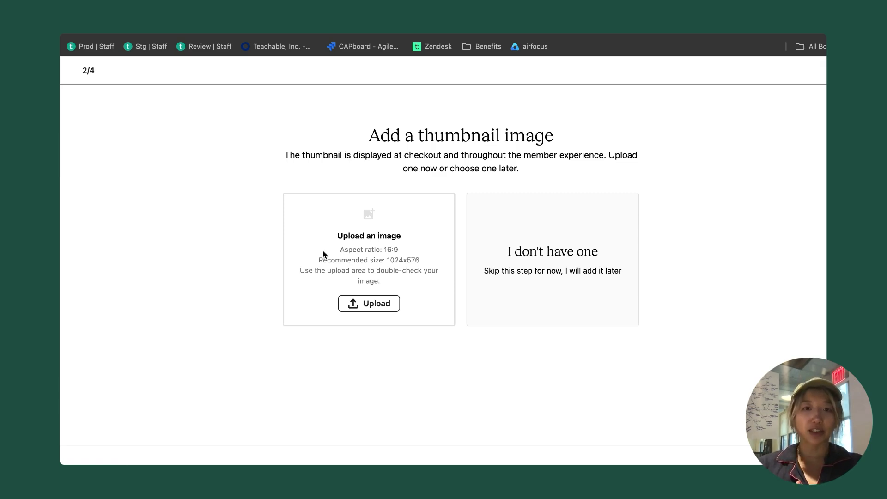
pyautogui.click(382, 306)
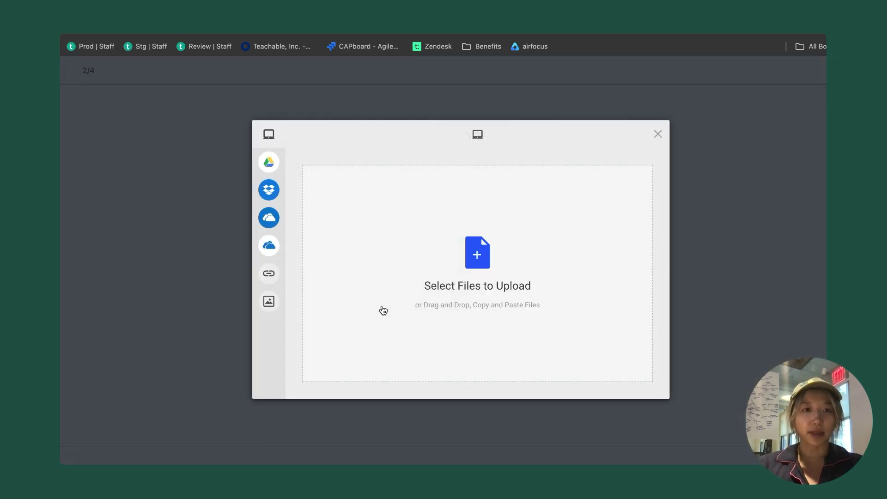
pyautogui.moveTo(290, 170)
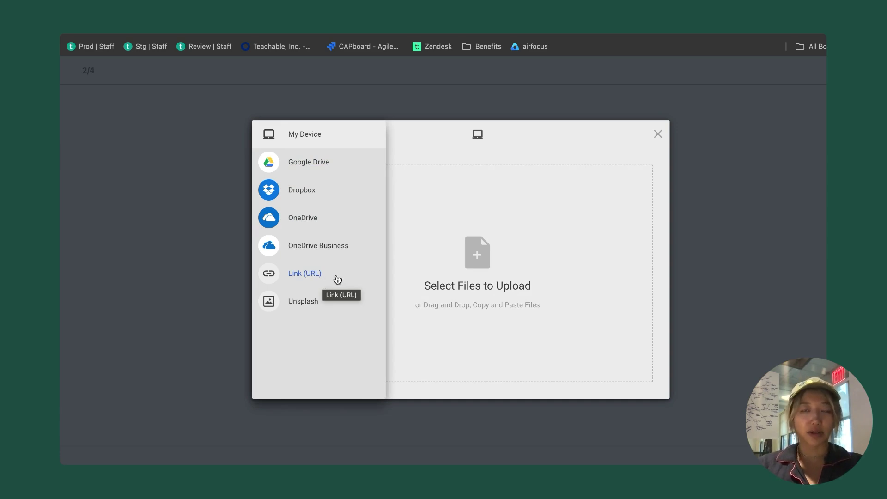
pyautogui.click(337, 280)
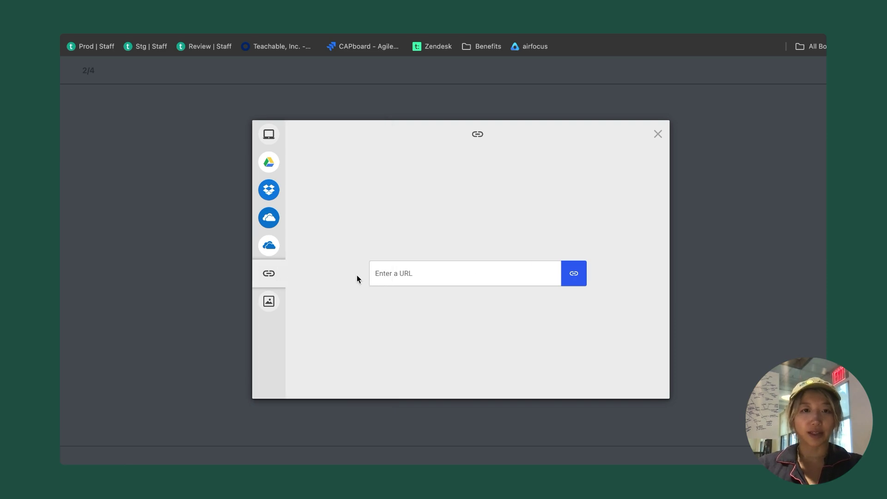
pyautogui.click(268, 301)
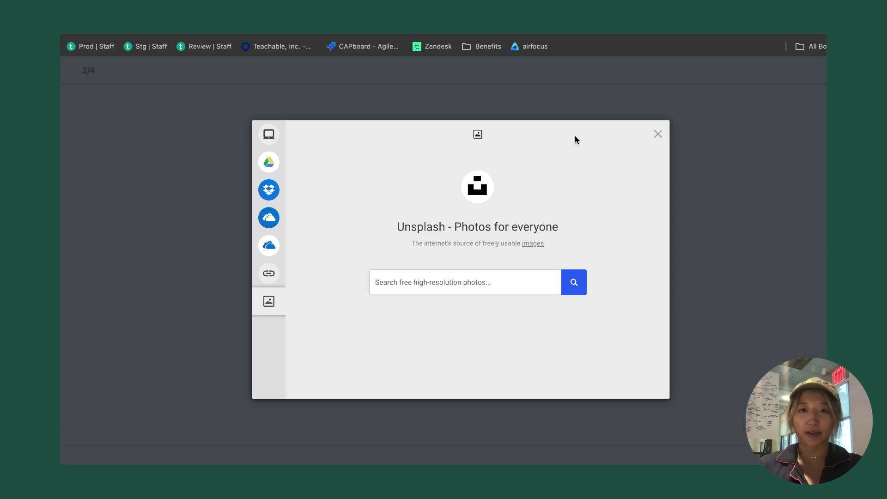
# Step: Search Unsplash for 'camels' and upload the photo of camels standing together
pyautogui.click(505, 293)
pyautogui.write('camels')
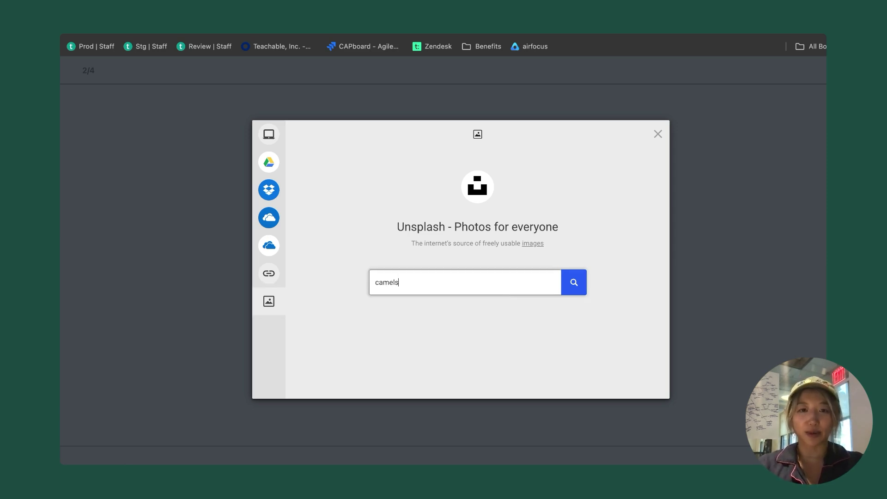
pyautogui.press('Return')
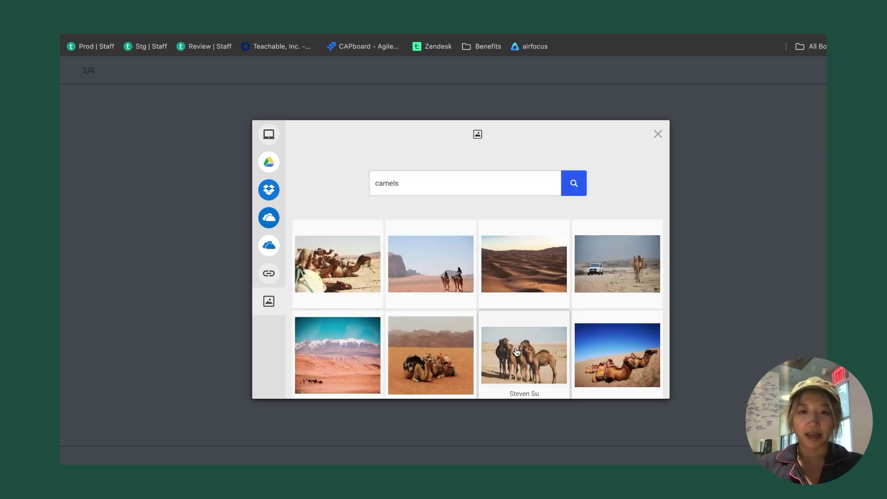
pyautogui.click(515, 348)
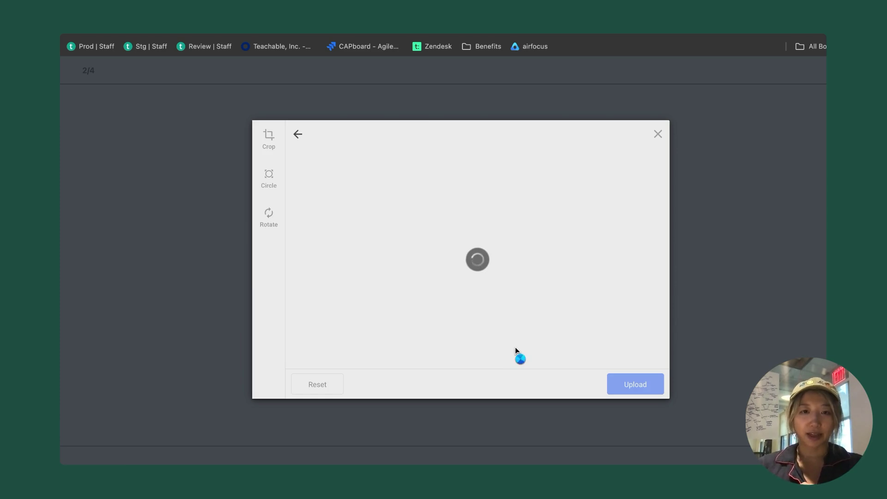
pyautogui.click(636, 393)
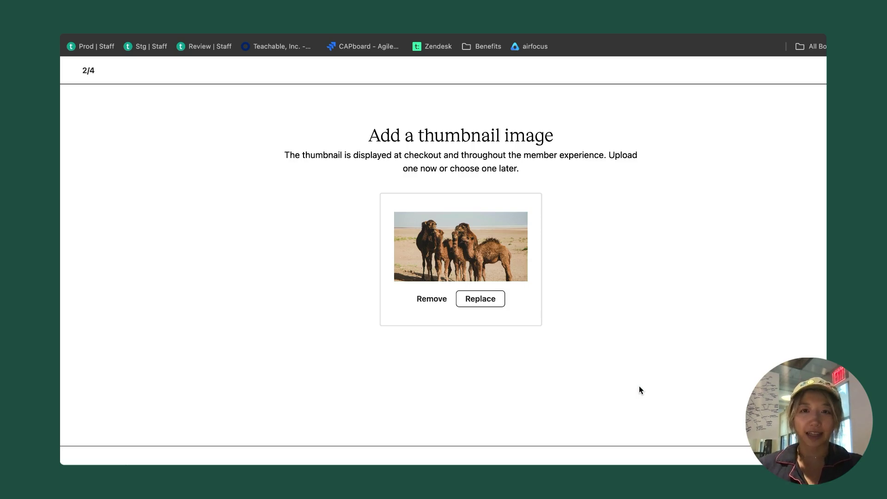
# Step: Go to the pricing step and set a one-time purchase price of 100 USD
pyautogui.press('Return')
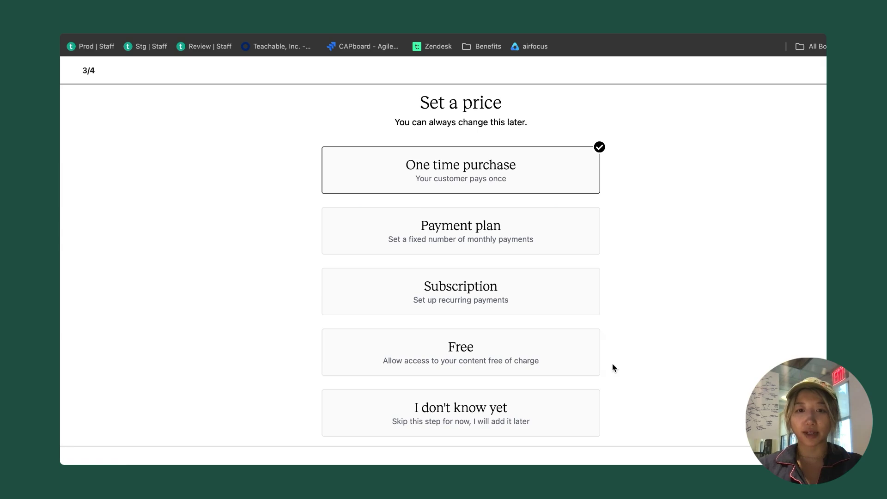
pyautogui.scroll(1, 619, 378)
pyautogui.scroll(-2, 620, 378)
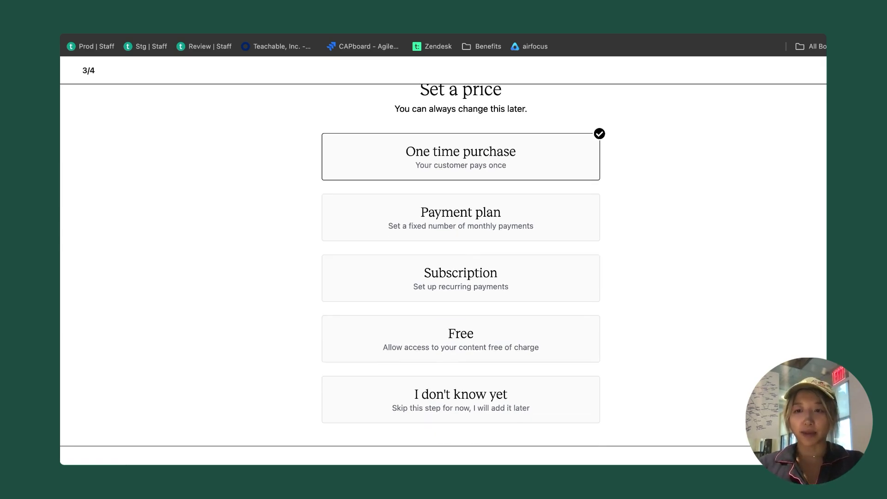
pyautogui.click(389, 149)
pyautogui.write('100')
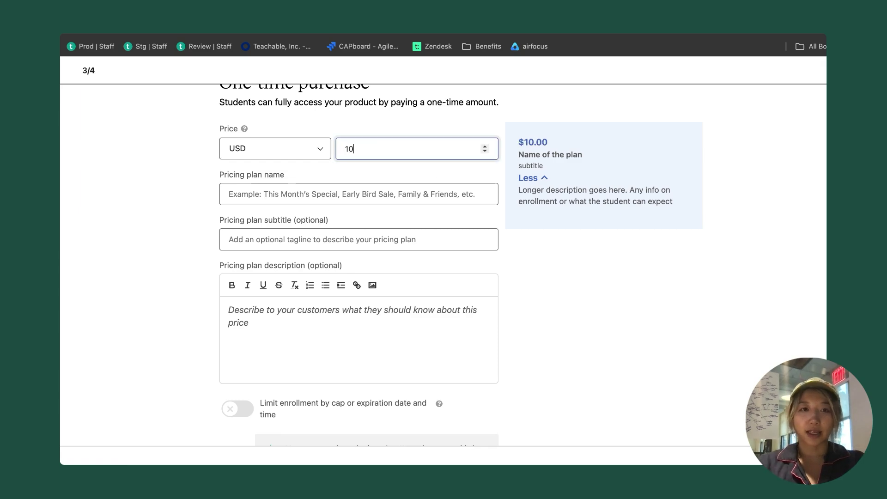
# Step: Name the pricing plan 'Oen time camel course purchase' and move on to the outline step
pyautogui.click(364, 196)
pyautogui.scroll(-1, 364, 197)
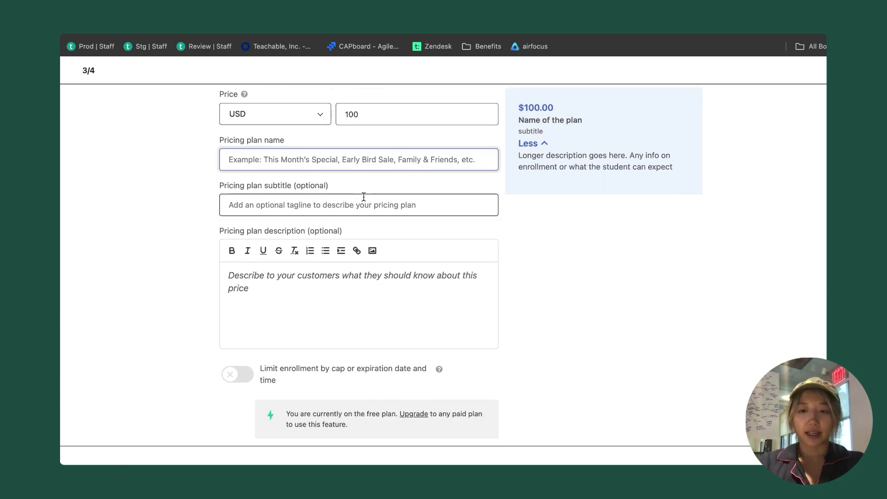
pyautogui.write('Oen time camel course purchase')
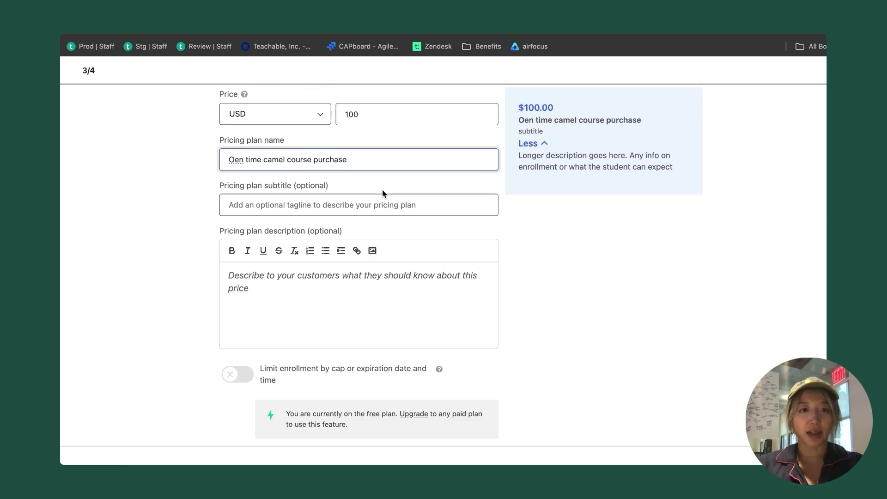
pyautogui.scroll(-1, 356, 199)
pyautogui.scroll(1, 357, 148)
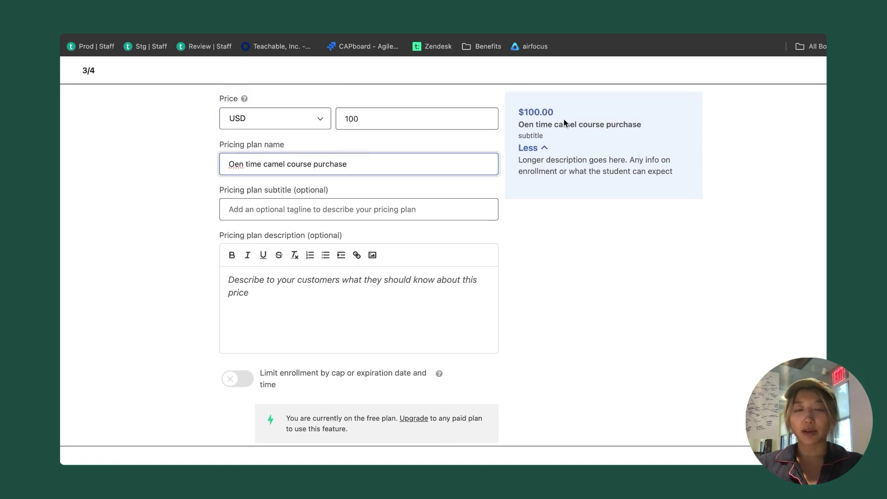
pyautogui.scroll(-1, 459, 204)
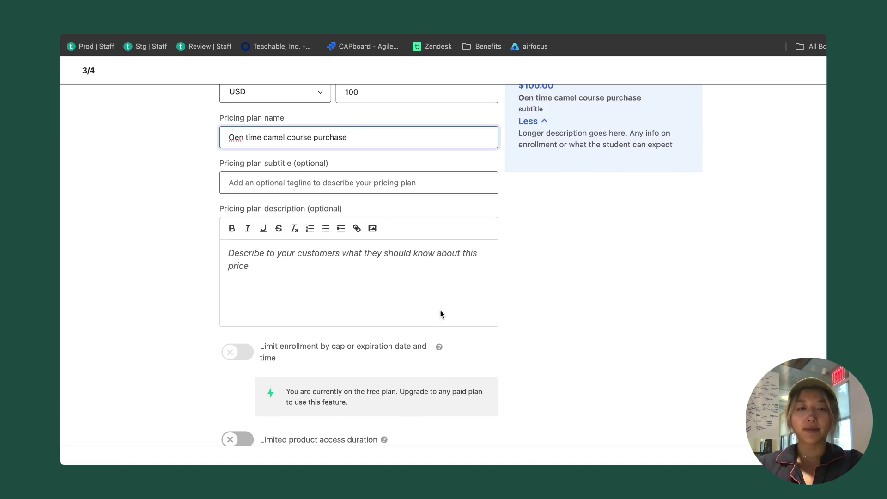
pyautogui.scroll(-7, 440, 314)
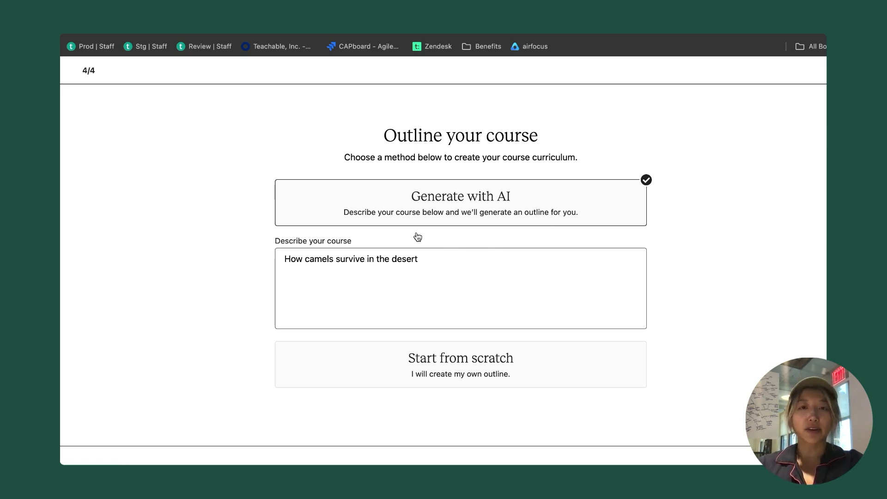
# Step: Keep Generate with AI selected, using the course description, to build the curriculum outline
pyautogui.click(350, 257)
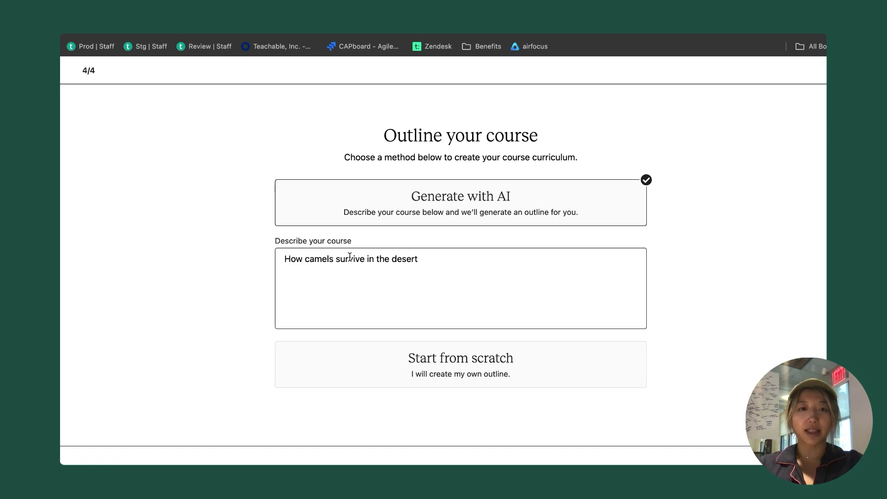
pyautogui.click(508, 347)
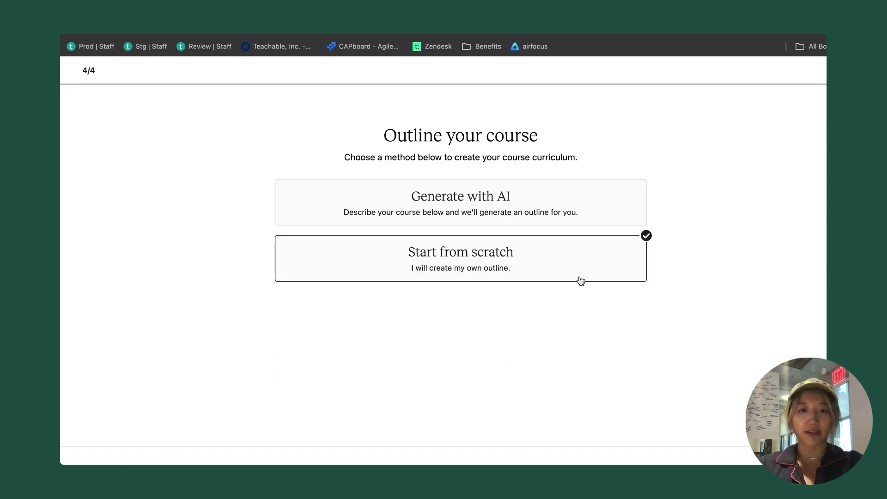
pyautogui.click(595, 204)
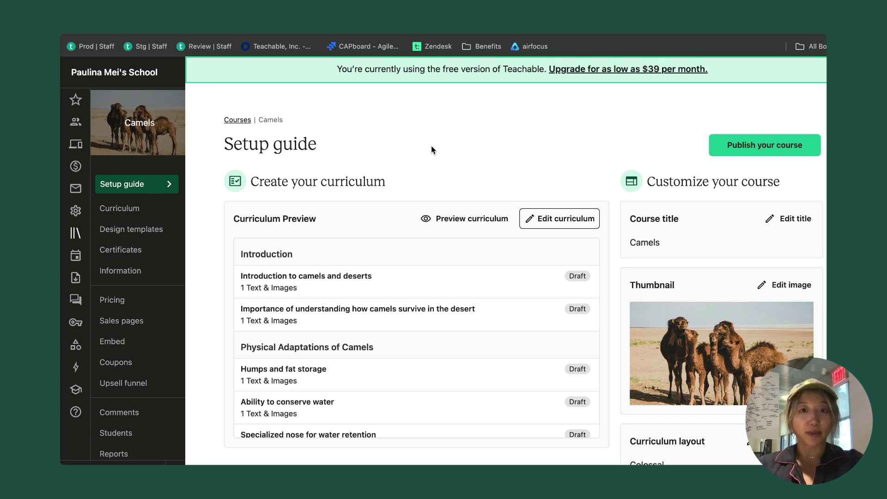
# Step: Review the Camels setup guide and open Edit curriculum from the Curriculum Preview card
pyautogui.scroll(-2, 570, 111)
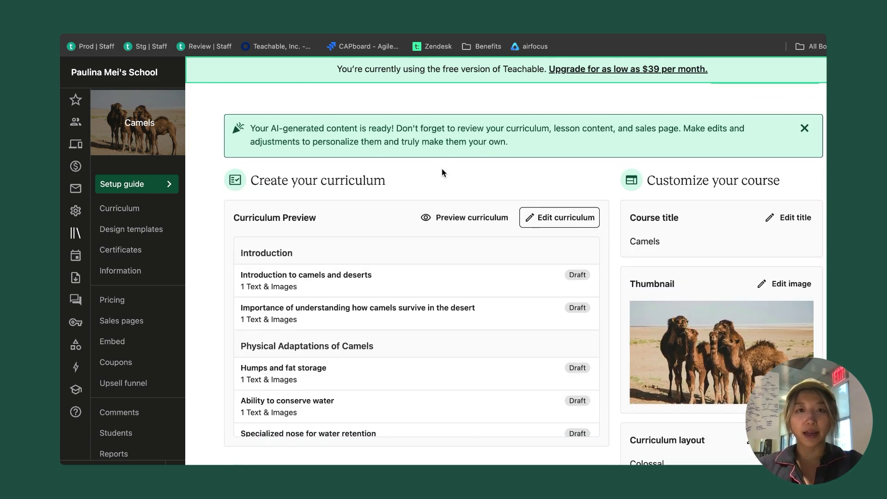
pyautogui.scroll(-2, 370, 203)
pyautogui.scroll(1, 360, 212)
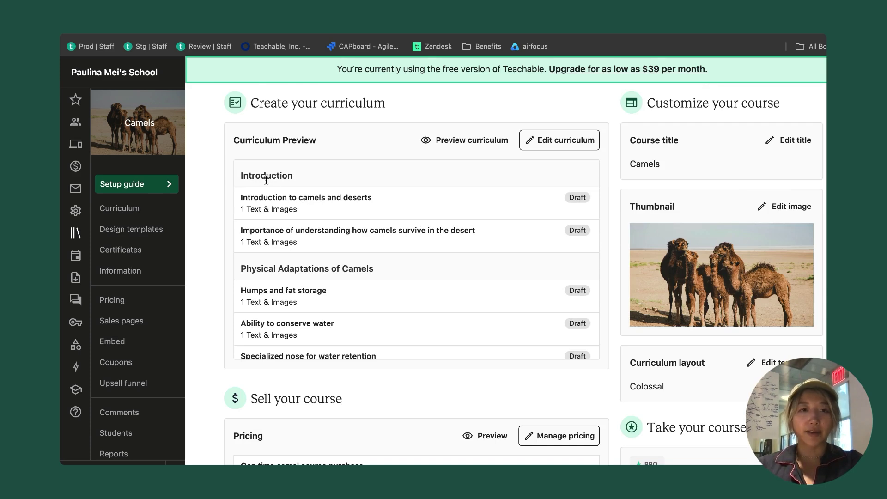
pyautogui.scroll(-6, 393, 276)
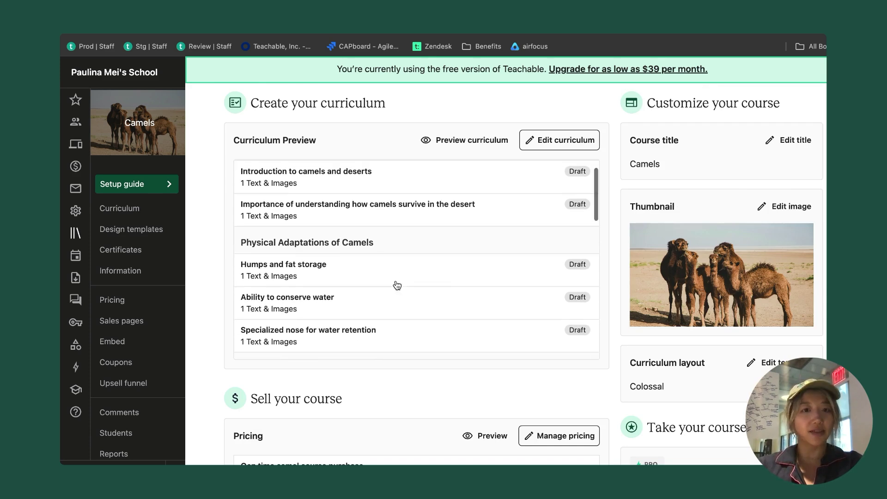
pyautogui.scroll(-4, 397, 285)
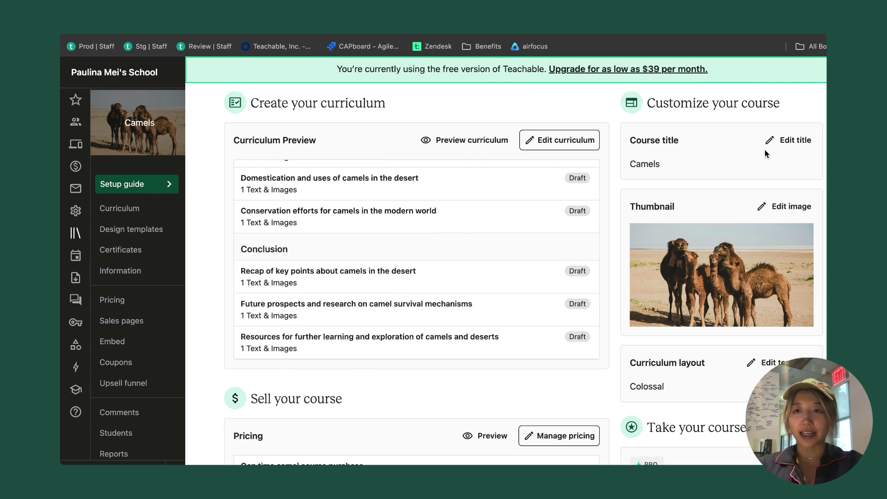
pyautogui.scroll(-2, 690, 170)
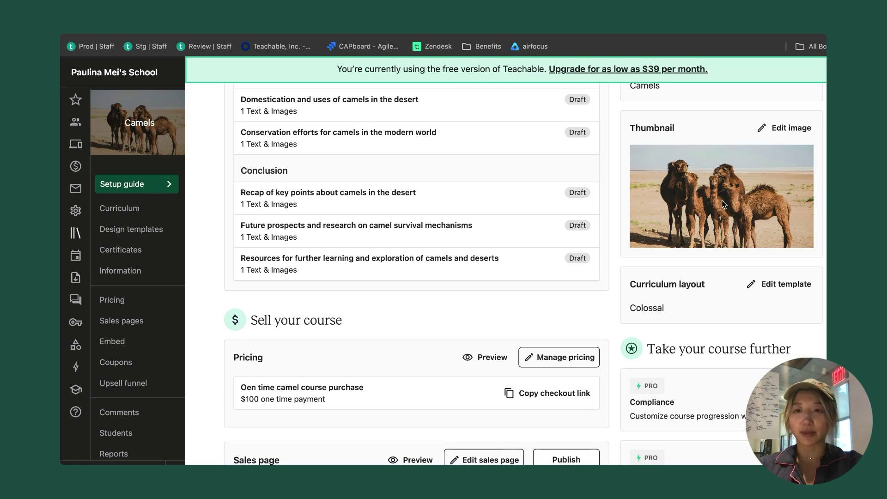
pyautogui.scroll(-3, 724, 205)
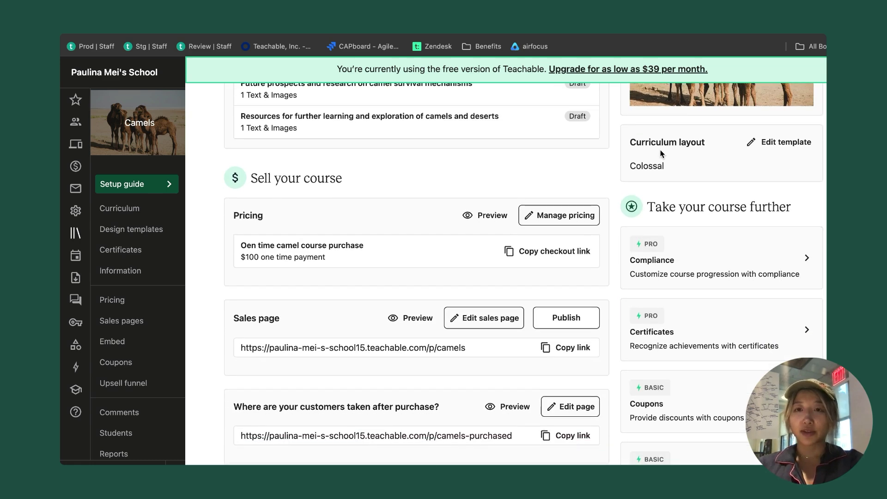
pyautogui.scroll(-1, 655, 174)
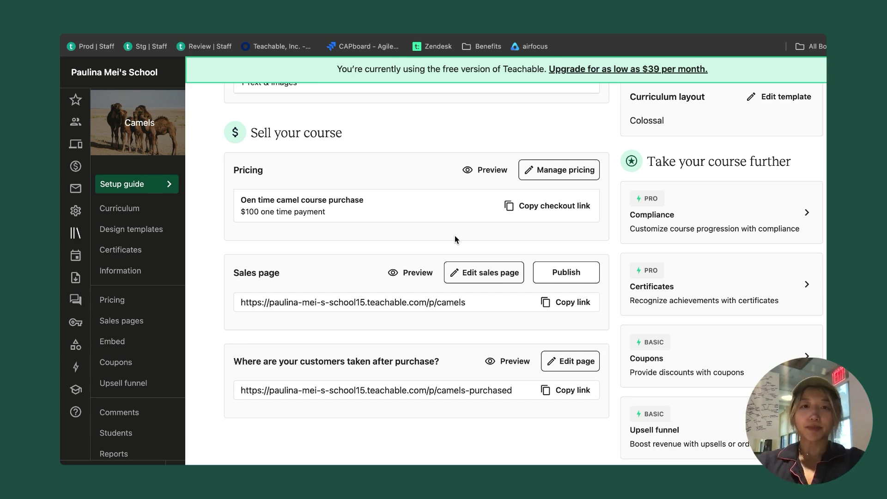
pyautogui.scroll(6, 455, 235)
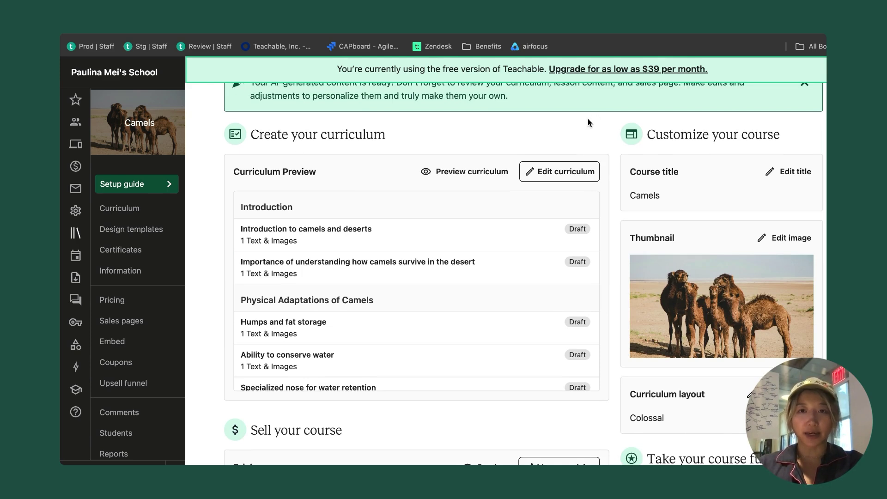
pyautogui.click(581, 173)
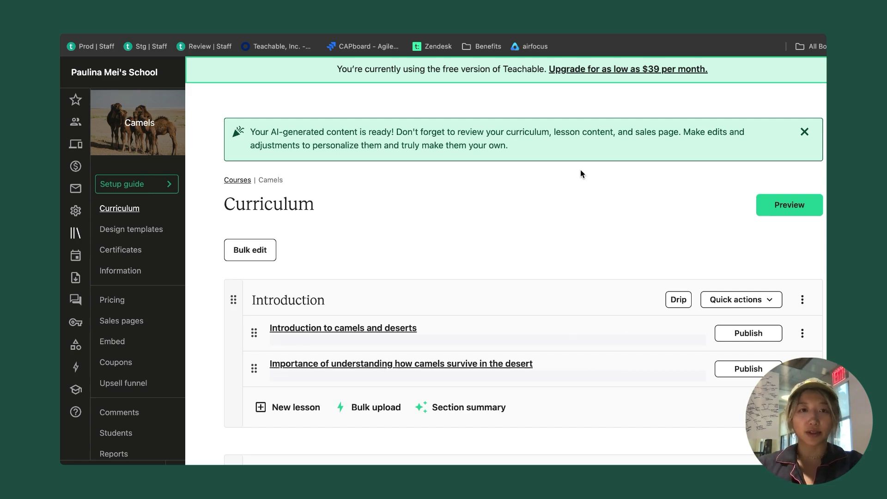
# Step: Scroll through the AI-drafted Camels curriculum sections and lessons
pyautogui.scroll(-1, 581, 170)
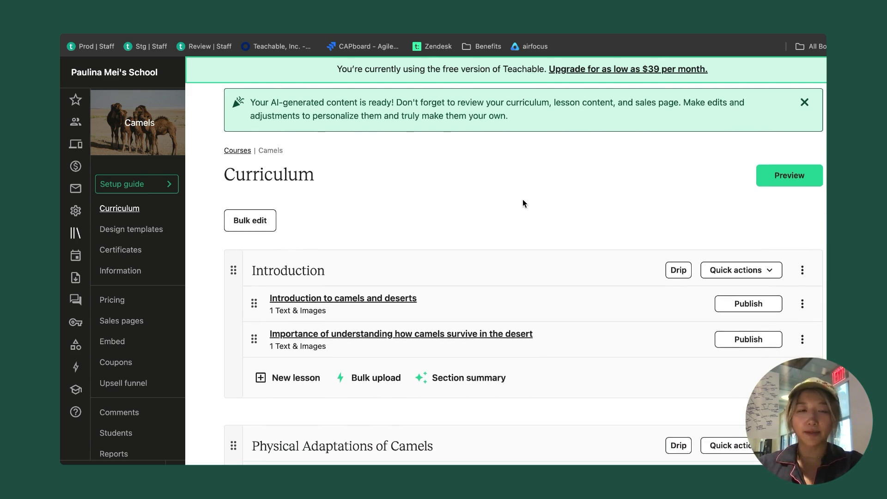
pyautogui.scroll(-2, 523, 203)
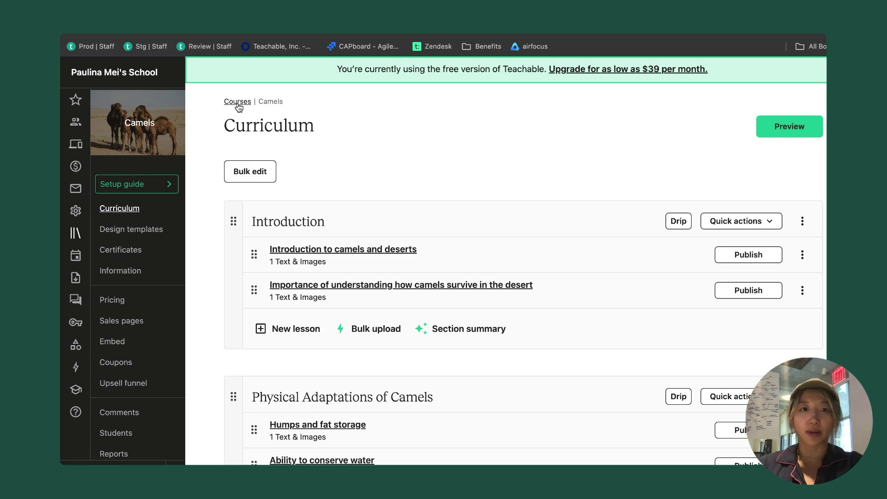
pyautogui.scroll(-1, 514, 162)
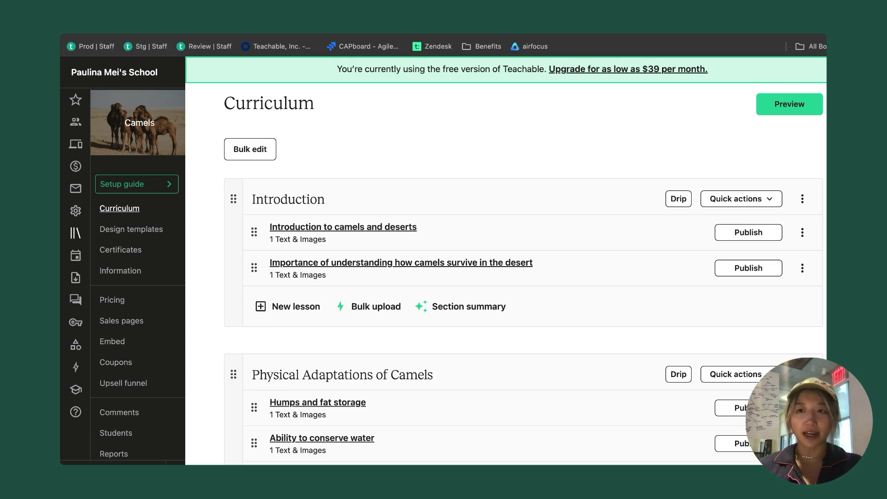
pyautogui.scroll(-2, 486, 187)
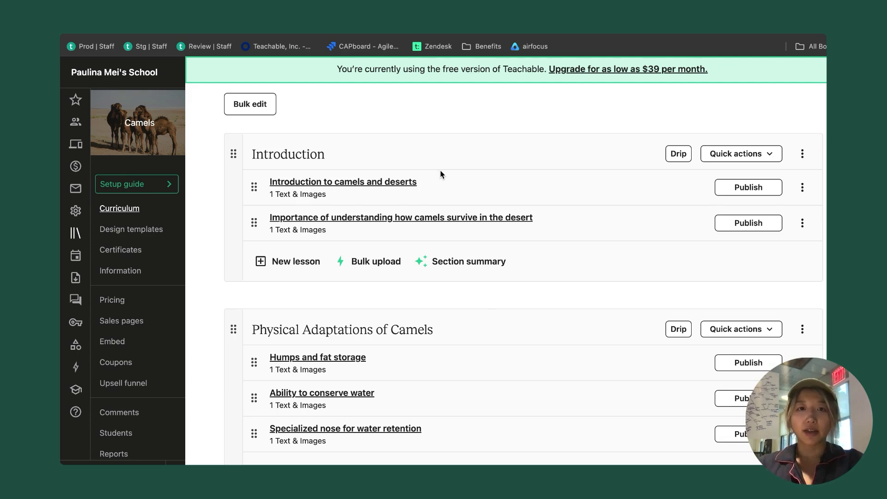
pyautogui.scroll(-3, 440, 174)
pyautogui.scroll(-8, 441, 174)
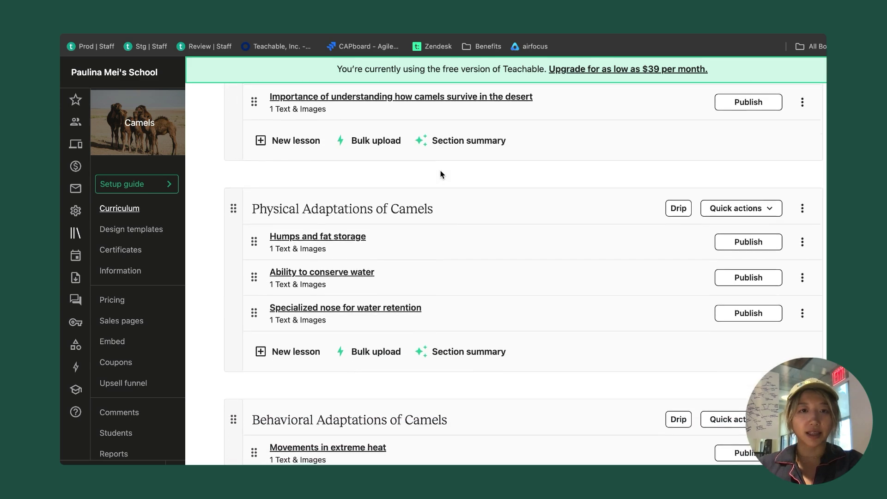
pyautogui.scroll(-15, 441, 175)
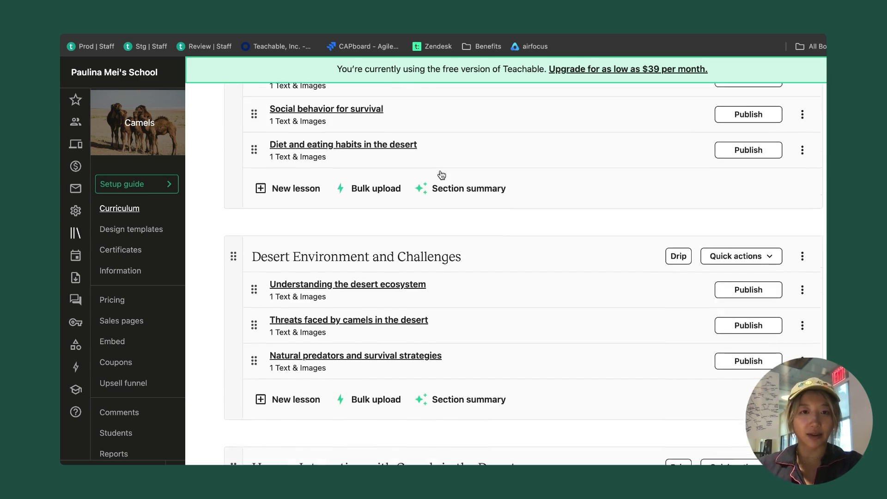
pyautogui.scroll(20, 440, 175)
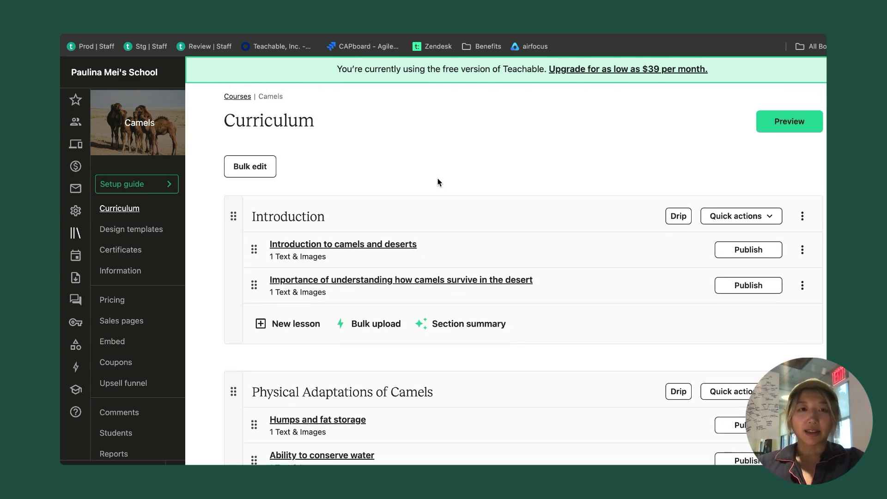
pyautogui.scroll(-10, 437, 185)
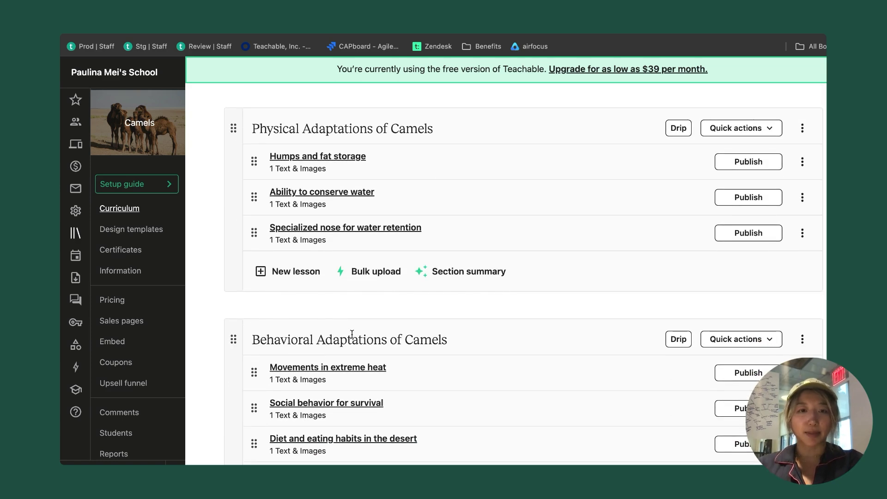
pyautogui.scroll(6, 365, 338)
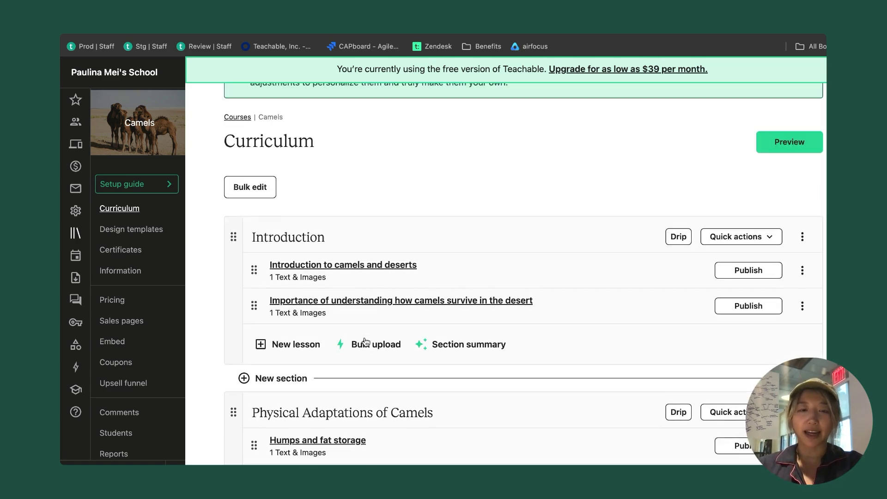
pyautogui.scroll(-8, 365, 336)
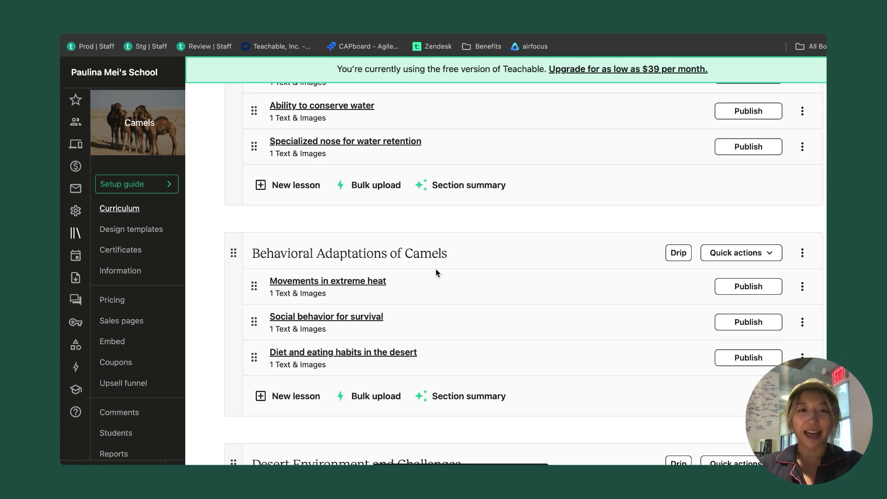
# Step: Check the Behavioral Adaptations of Camels section options, then switch the curriculum to Bulk edit
pyautogui.click(806, 257)
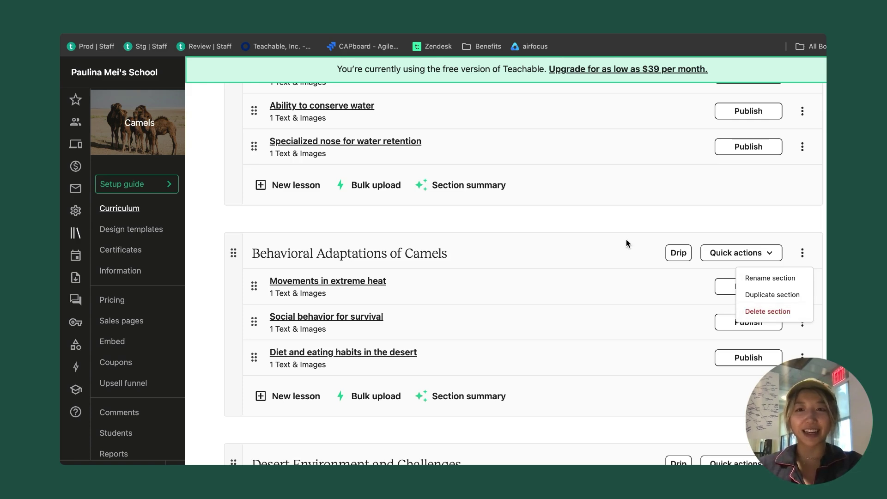
pyautogui.scroll(15, 625, 240)
pyautogui.click(249, 257)
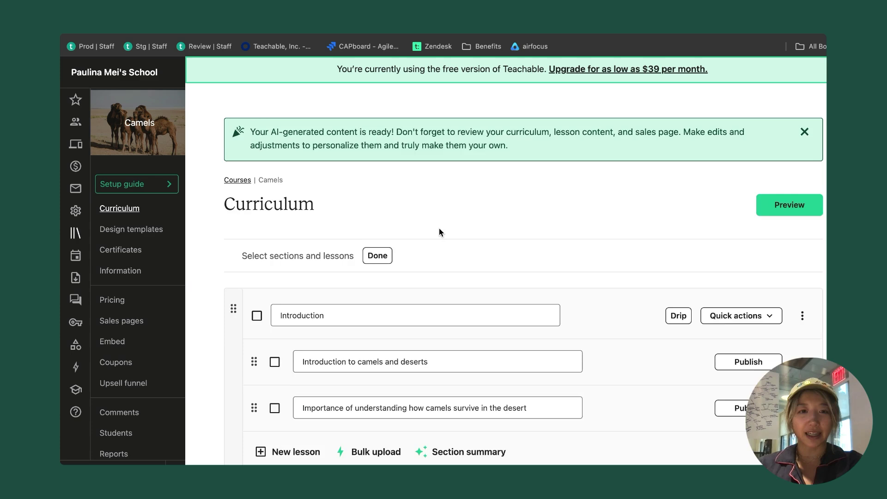
# Step: Rename the section 'Behavioral Adaptations of Camels' to 'Behavioral Adaptations'
pyautogui.scroll(-5, 439, 231)
pyautogui.scroll(-5, 440, 231)
pyautogui.scroll(-10, 439, 232)
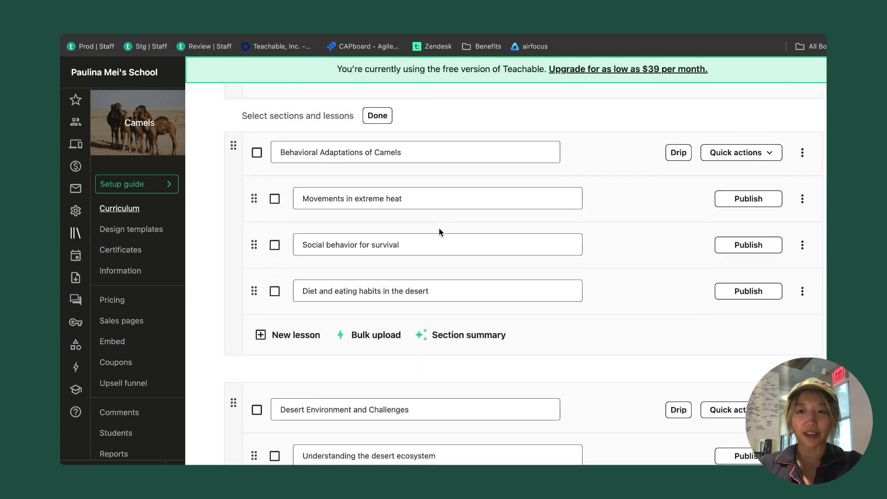
pyautogui.scroll(5, 439, 231)
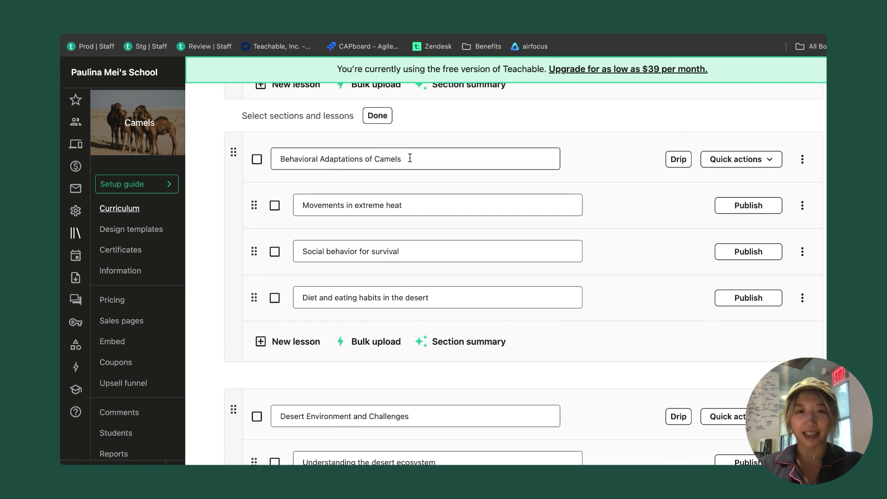
pyautogui.moveTo(410, 159); pyautogui.dragTo(363, 159)
pyautogui.press('BackSpace')
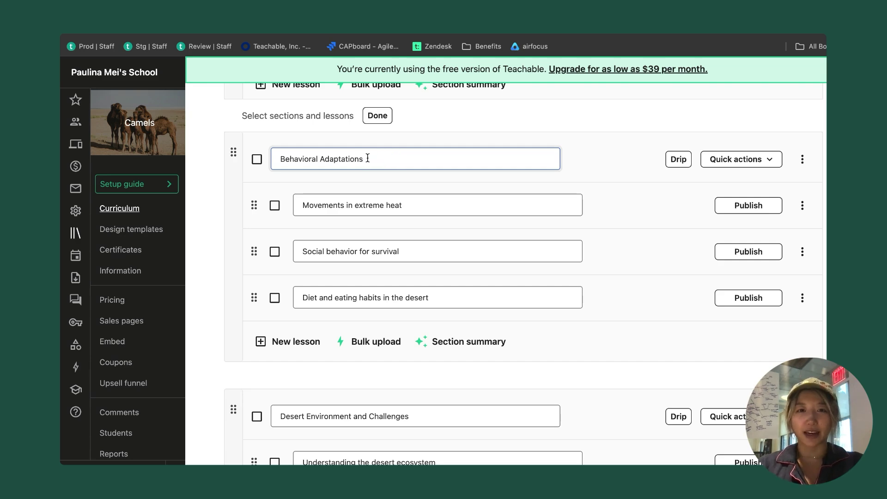
# Step: Delete the 'Social behavior for survival' lesson
pyautogui.click(803, 252)
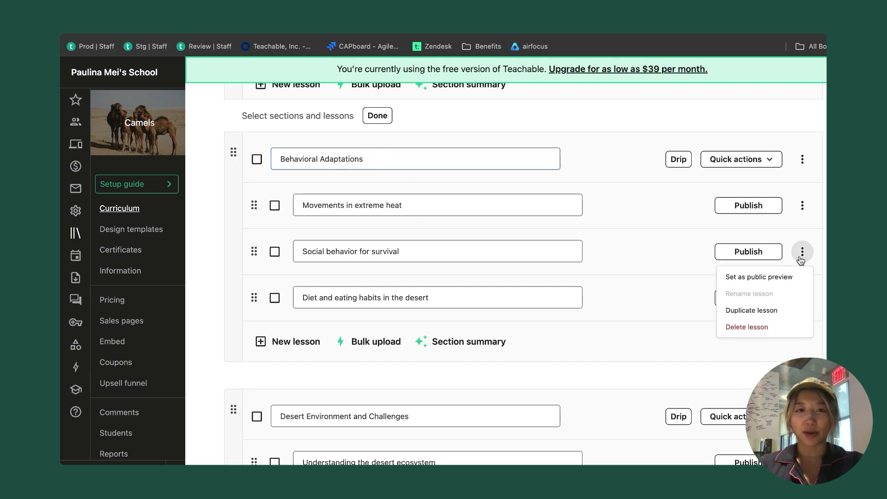
pyautogui.click(776, 332)
pyautogui.click(547, 318)
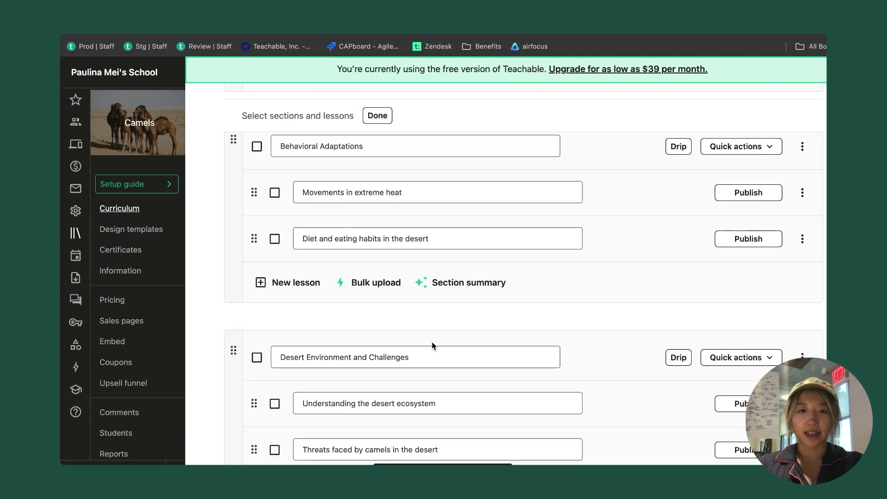
# Step: Append '!!!' to the Desert Environment and Challenges title and save the names
pyautogui.click(433, 354)
pyautogui.write('!!!')
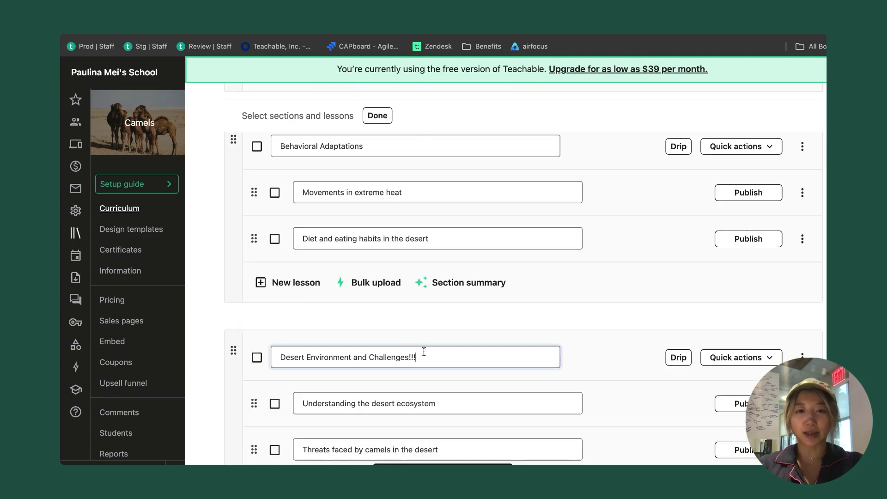
pyautogui.click(377, 116)
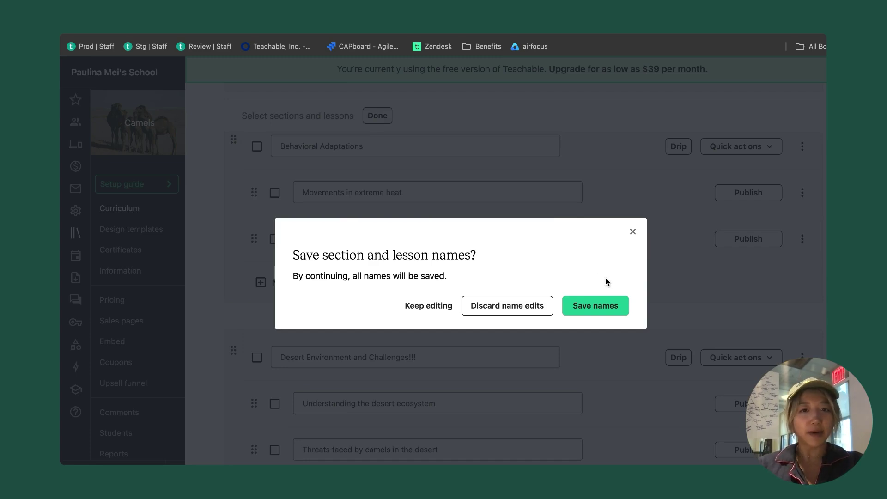
pyautogui.click(609, 313)
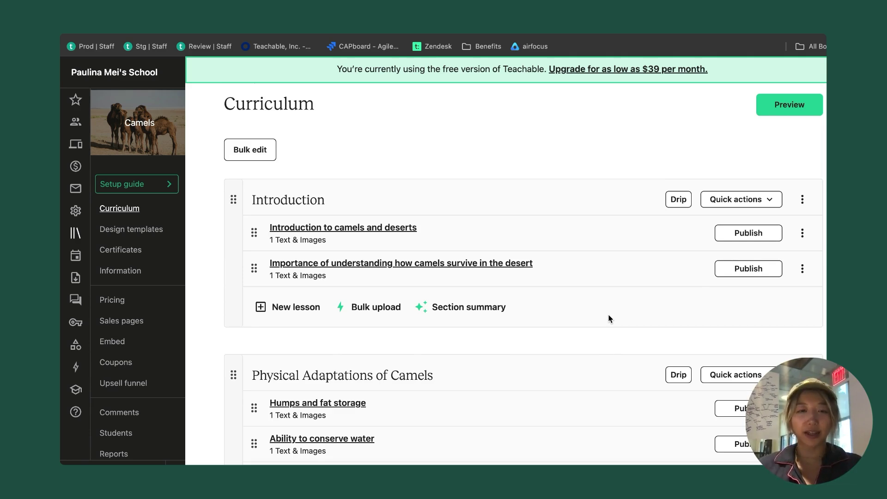
pyautogui.click(398, 228)
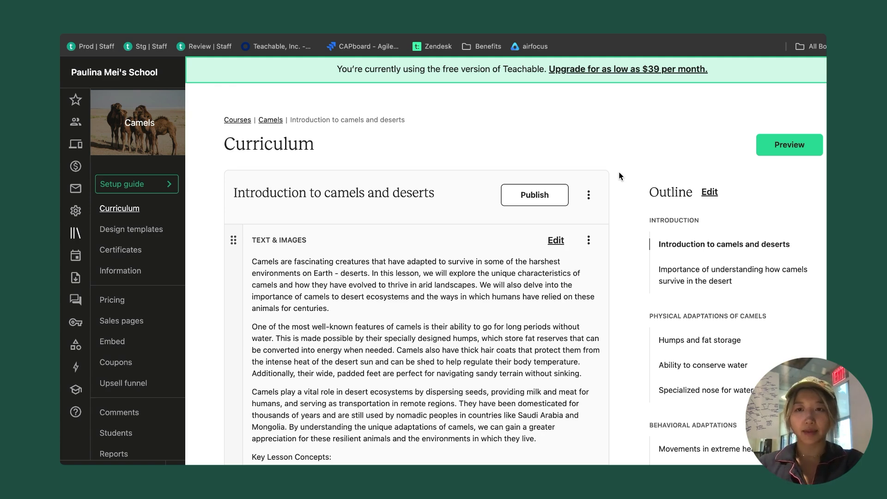
pyautogui.scroll(-5, 619, 171)
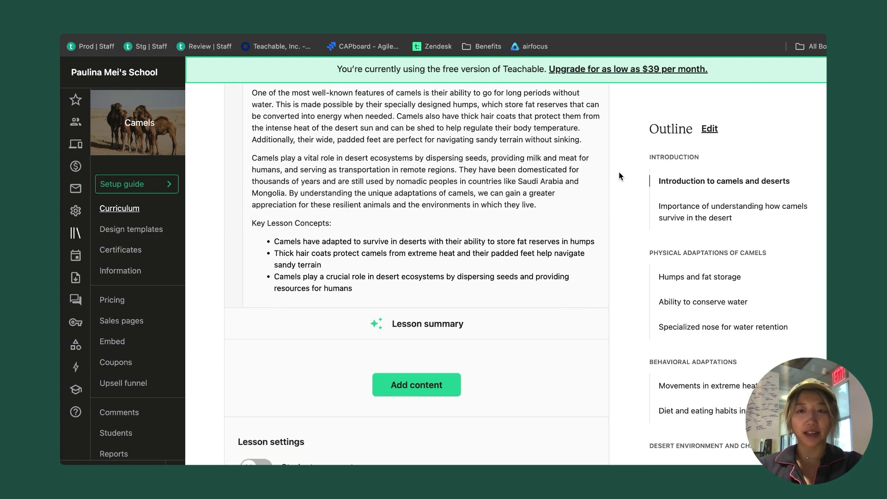
pyautogui.scroll(4, 619, 171)
pyautogui.scroll(-4, 493, 260)
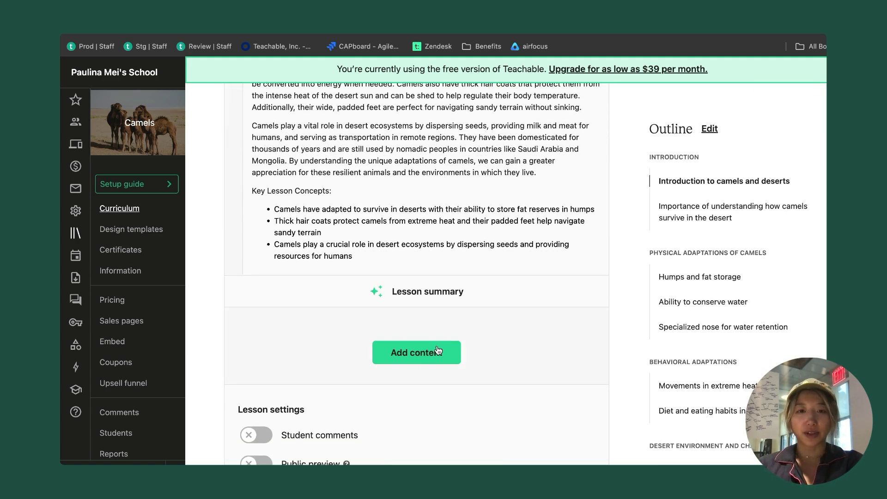
pyautogui.click(418, 353)
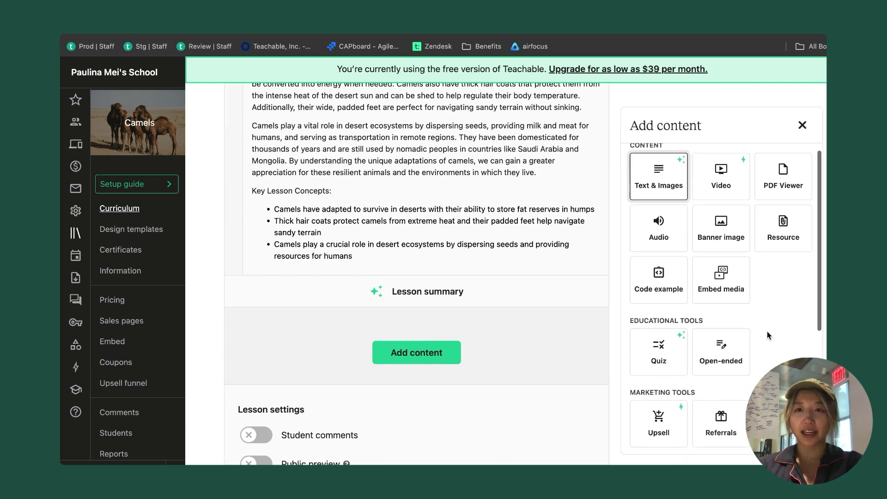
pyautogui.scroll(-5, 767, 332)
pyautogui.scroll(7, 767, 335)
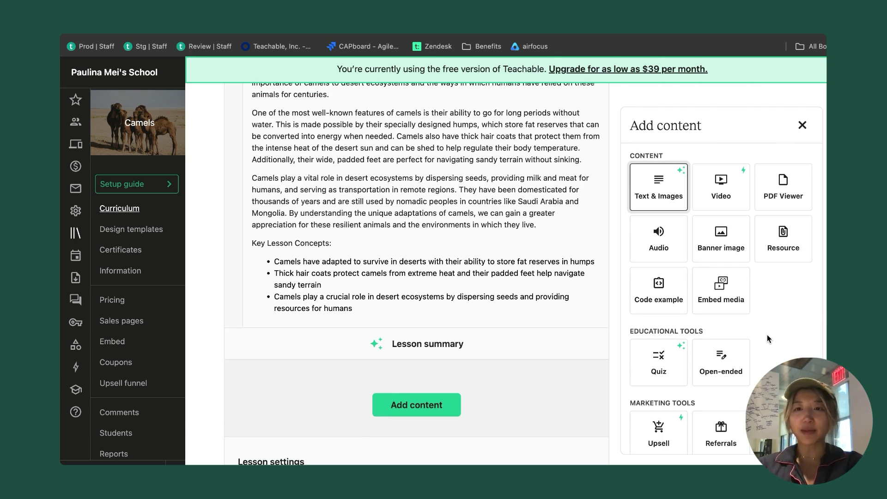
pyautogui.click(803, 129)
# Step: Publish the 'Importance of understanding how camels survive in the desert' lesson and return to Curriculum
pyautogui.scroll(5, 564, 216)
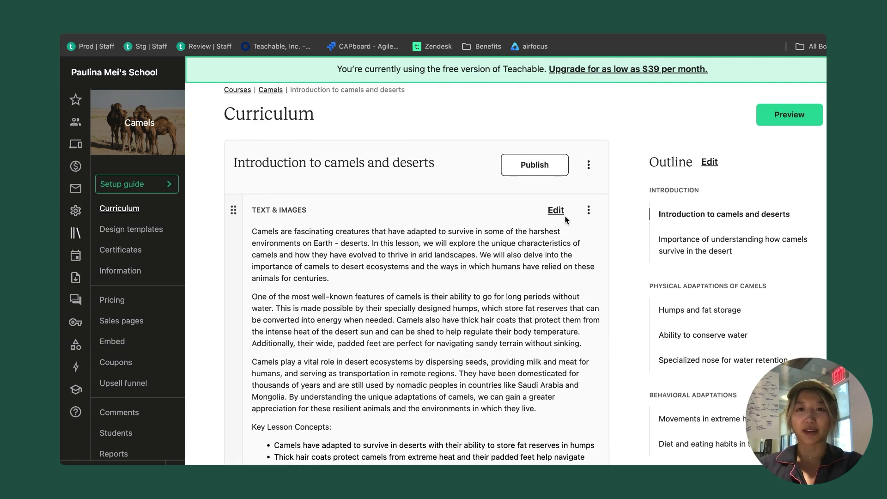
pyautogui.click(703, 247)
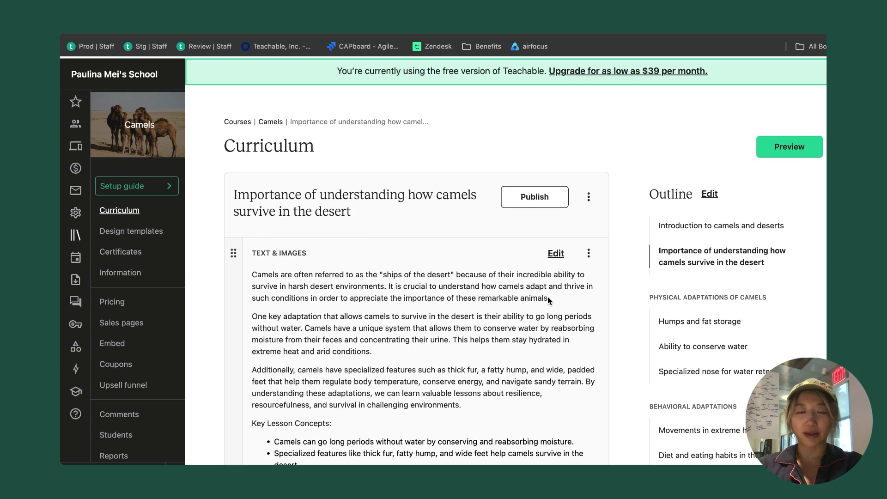
pyautogui.scroll(-1, 547, 294)
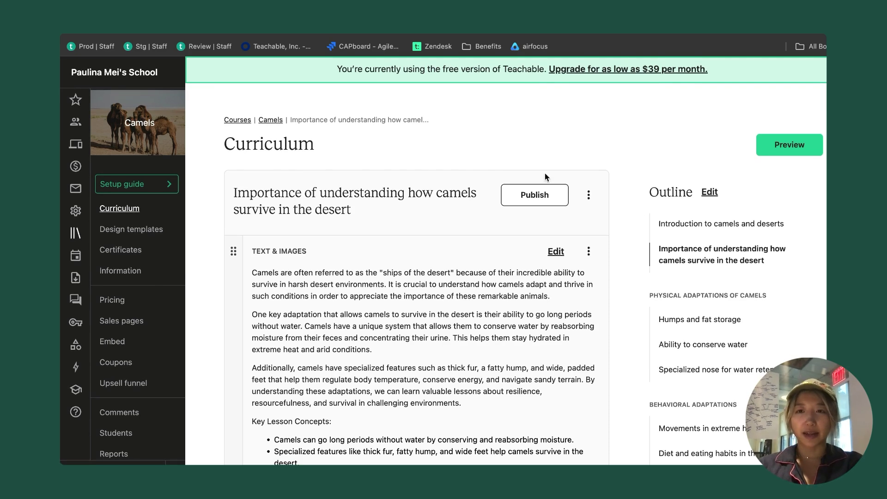
pyautogui.click(535, 196)
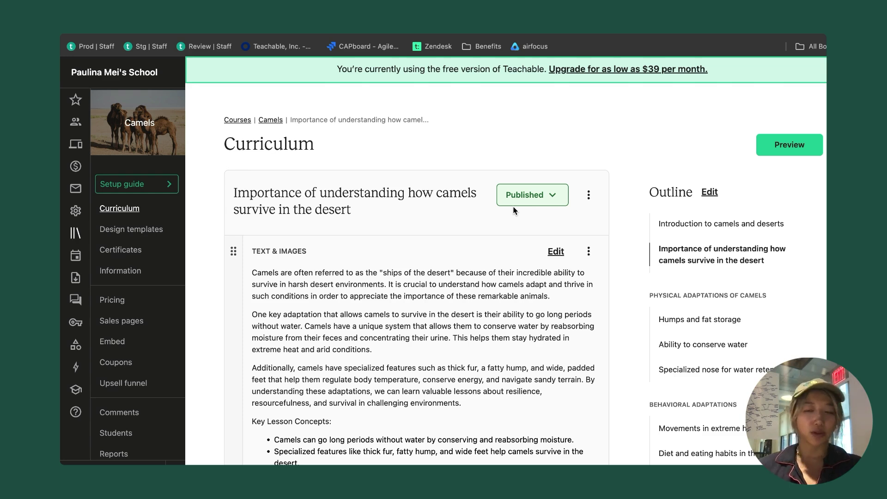
pyautogui.click(700, 320)
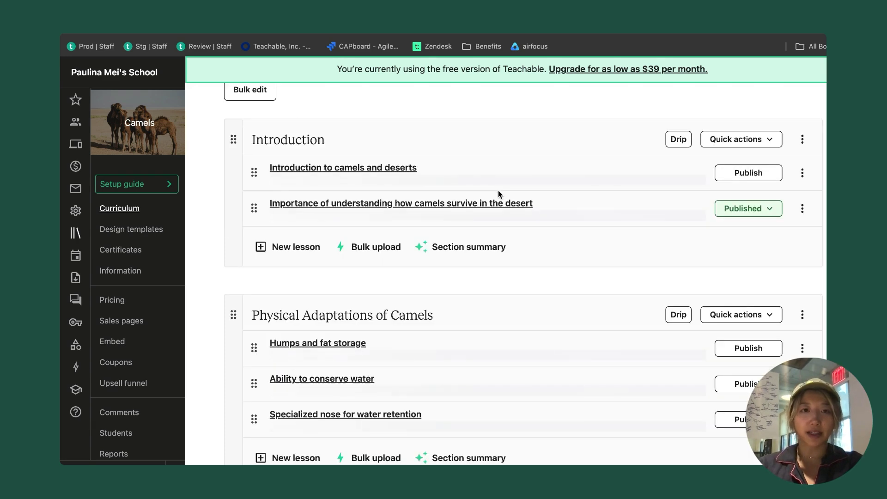
# Step: Publish all lessons in the Introduction section via Quick actions
pyautogui.scroll(3, 498, 194)
pyautogui.scroll(-1, 519, 266)
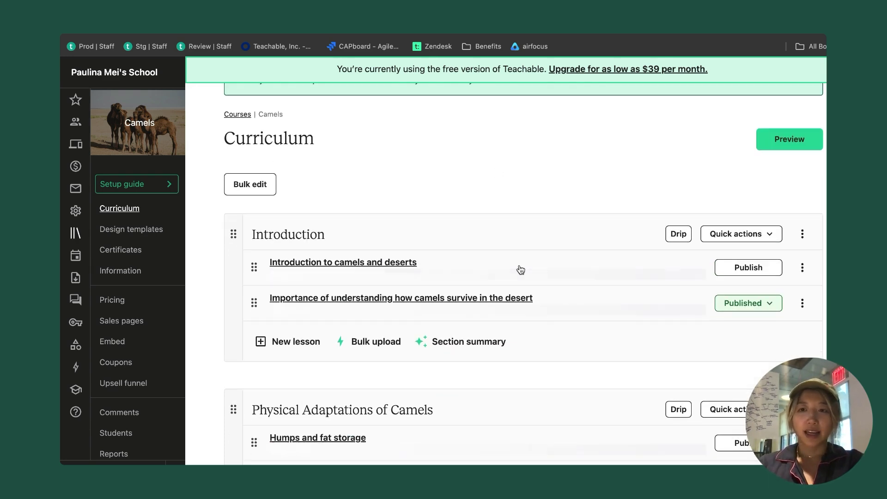
pyautogui.scroll(-2, 520, 270)
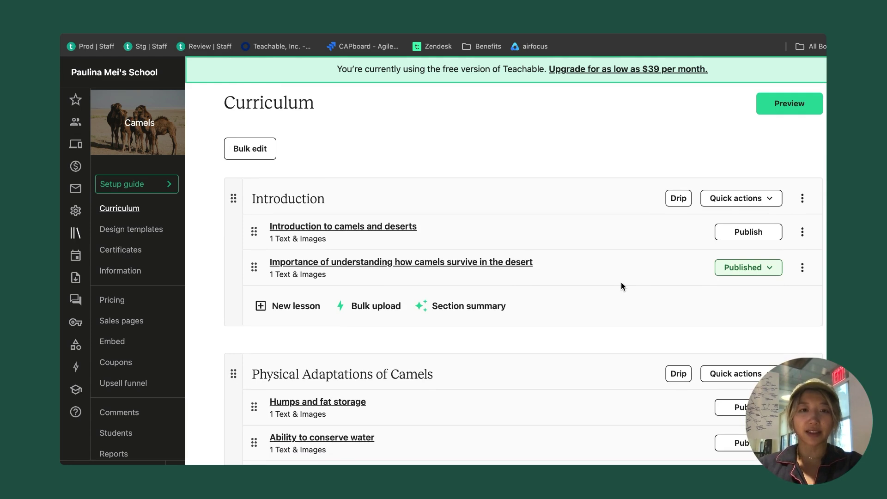
pyautogui.click(769, 202)
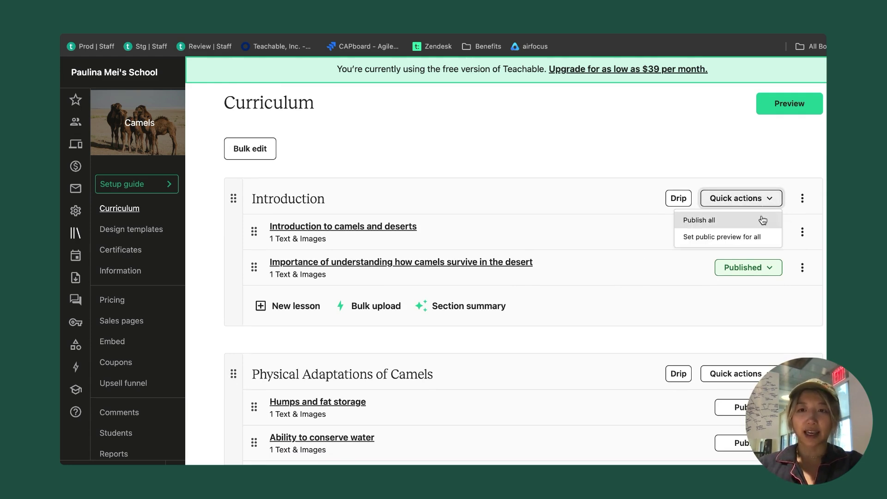
pyautogui.click(762, 217)
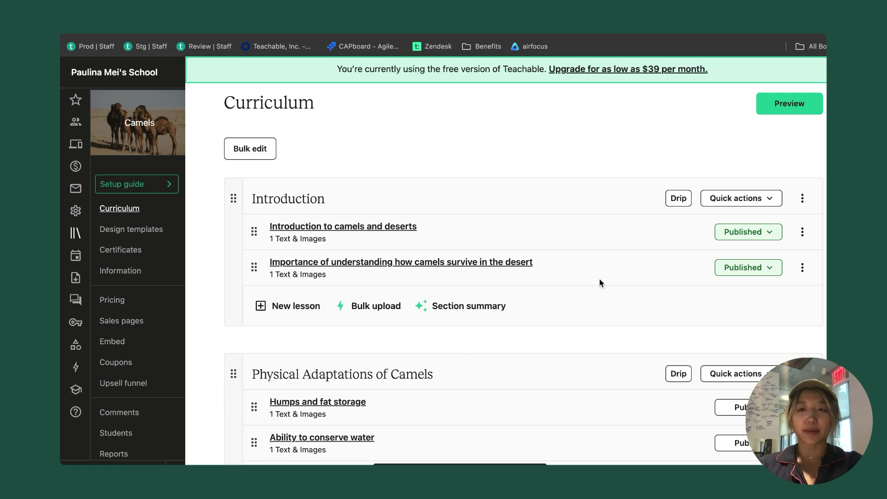
# Step: Bulk-select all six sections and publish all 16 selected lessons at once
pyautogui.click(259, 148)
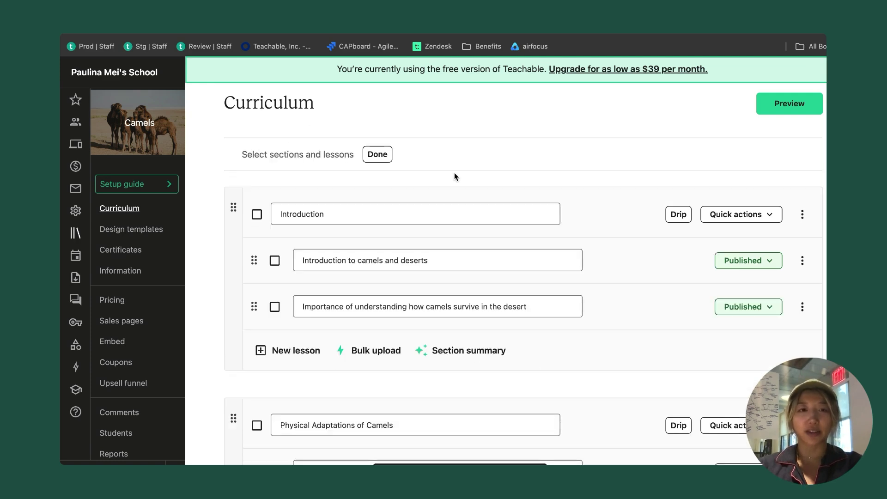
pyautogui.scroll(-1, 454, 176)
pyautogui.click(257, 204)
pyautogui.scroll(-3, 258, 218)
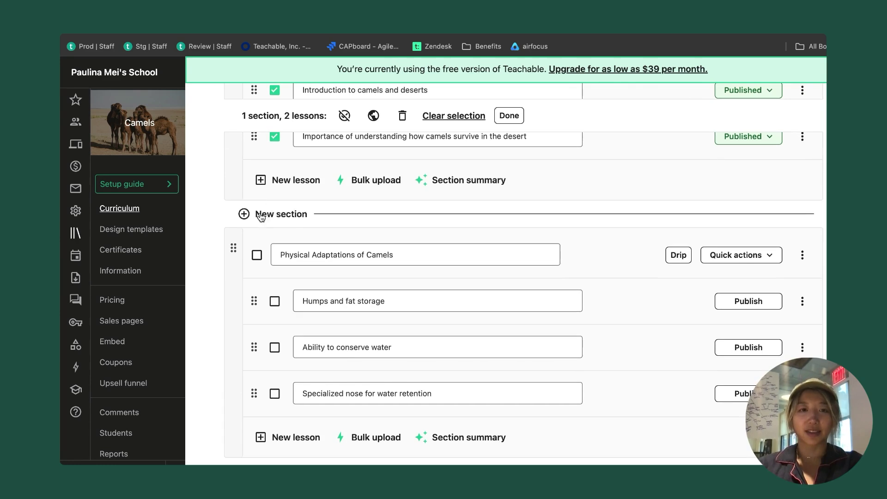
pyautogui.click(256, 253)
pyautogui.scroll(-5, 257, 257)
pyautogui.click(257, 260)
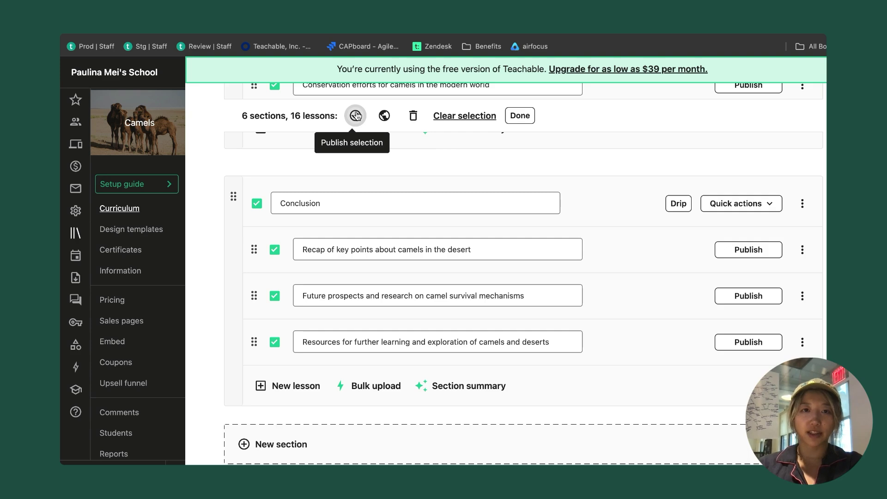
pyautogui.click(356, 116)
pyautogui.scroll(15, 542, 330)
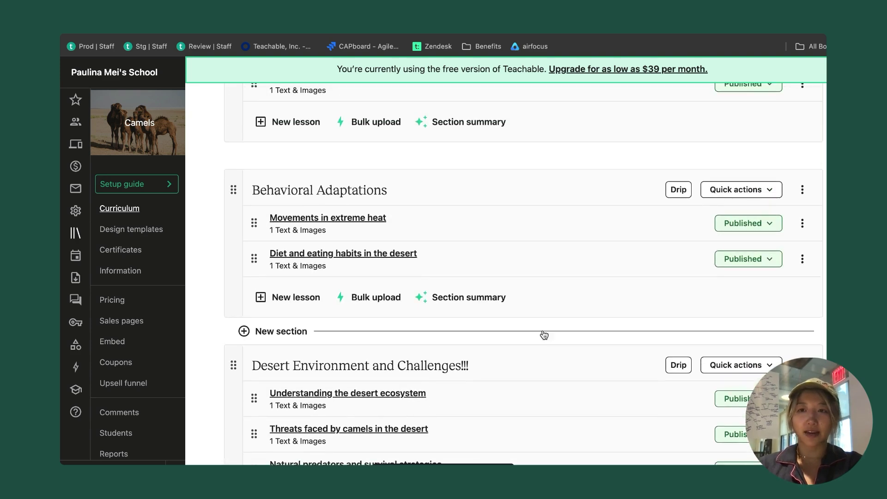
pyautogui.scroll(10, 542, 330)
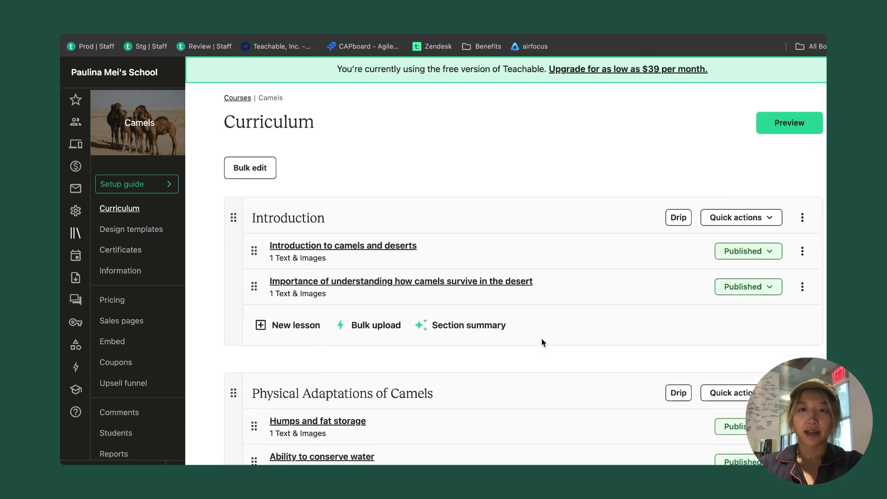
# Step: Set both Introduction lessons, including 'Introduction to camels and deserts', as public previews
pyautogui.scroll(-2, 542, 338)
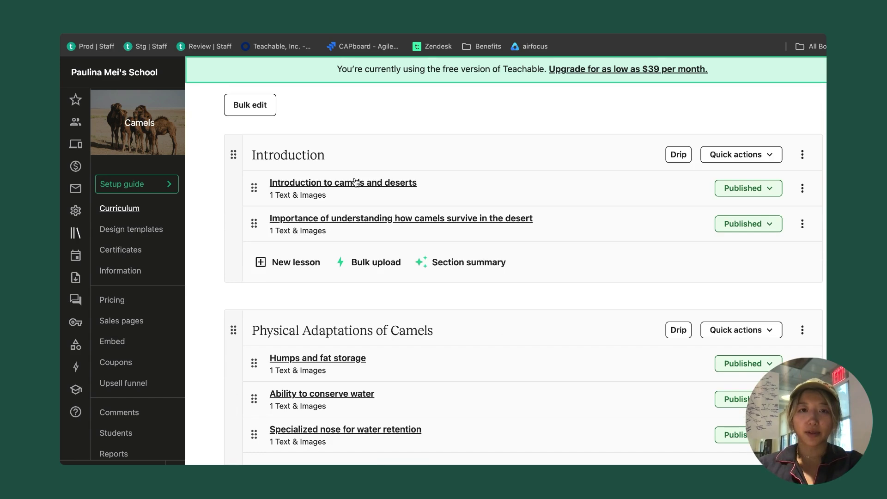
pyautogui.click(804, 189)
pyautogui.click(781, 216)
pyautogui.click(803, 223)
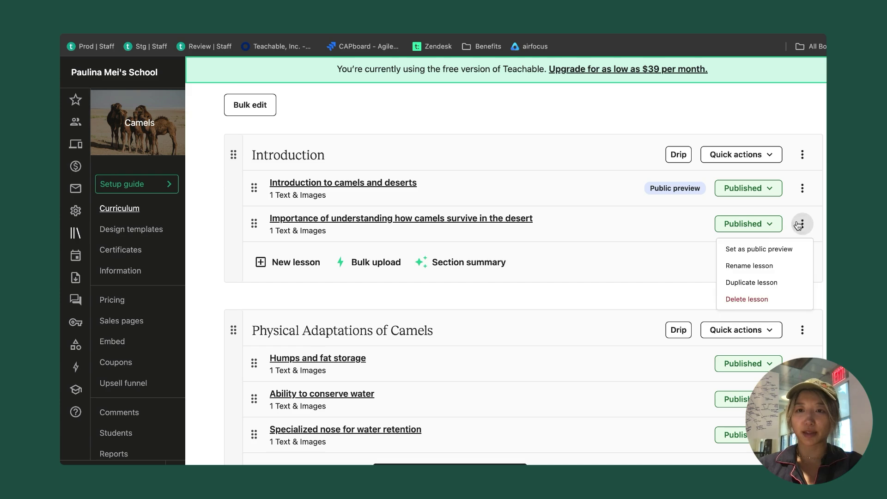
pyautogui.click(779, 249)
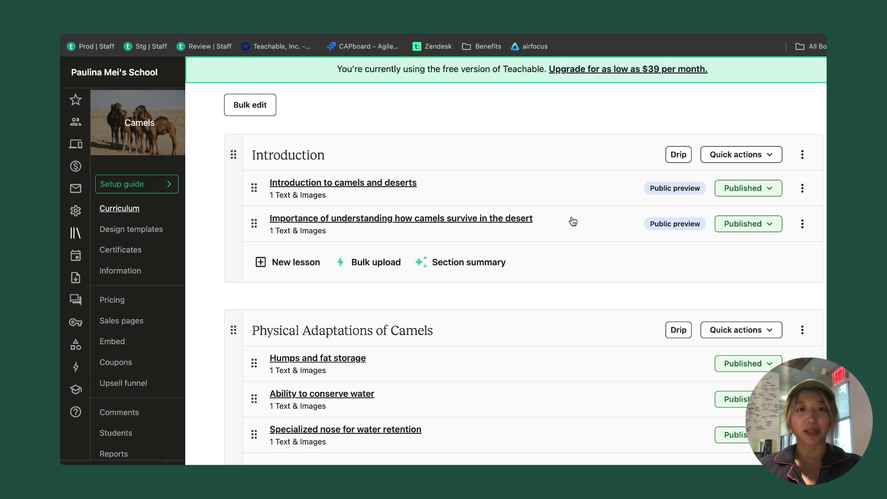
pyautogui.scroll(3, 573, 221)
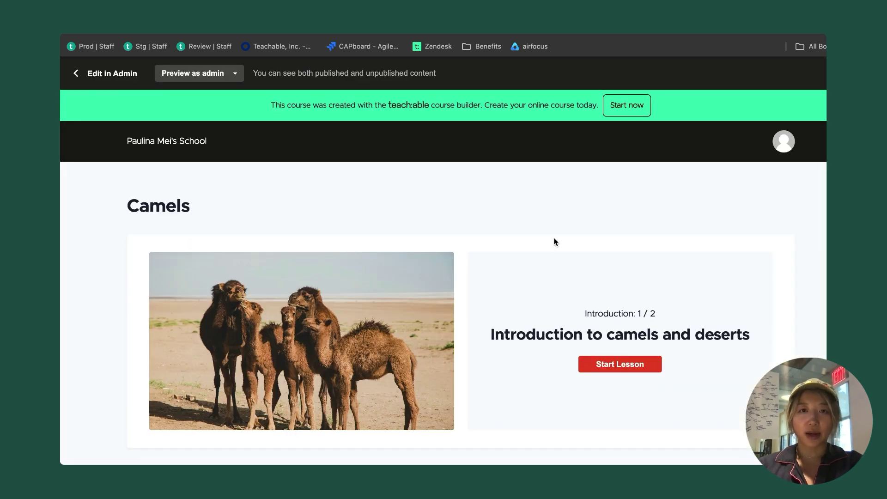
# Step: Scroll through the Camels admin preview, reviewing every section's lessons at 0% complete
pyautogui.scroll(-5, 554, 237)
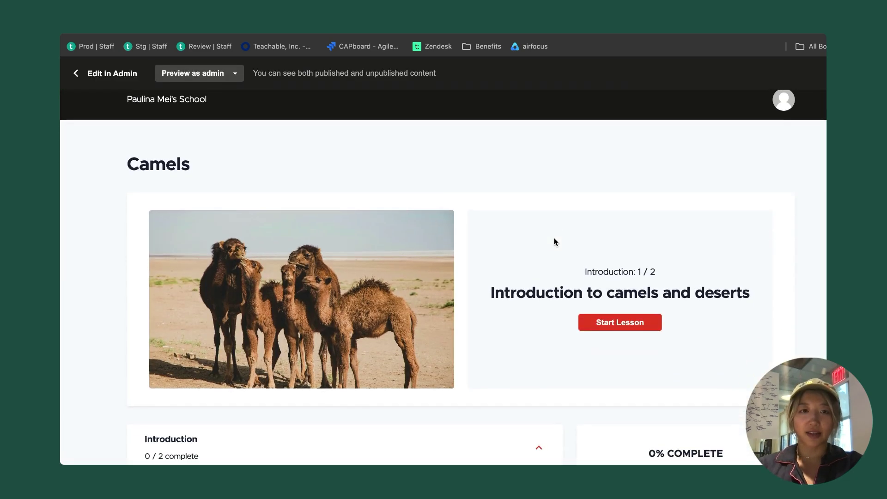
pyautogui.scroll(-10, 368, 367)
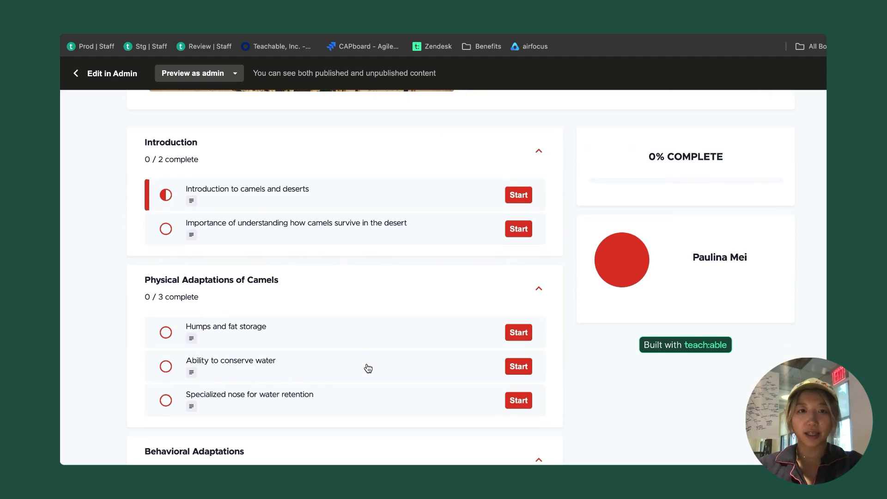
pyautogui.scroll(-8, 368, 369)
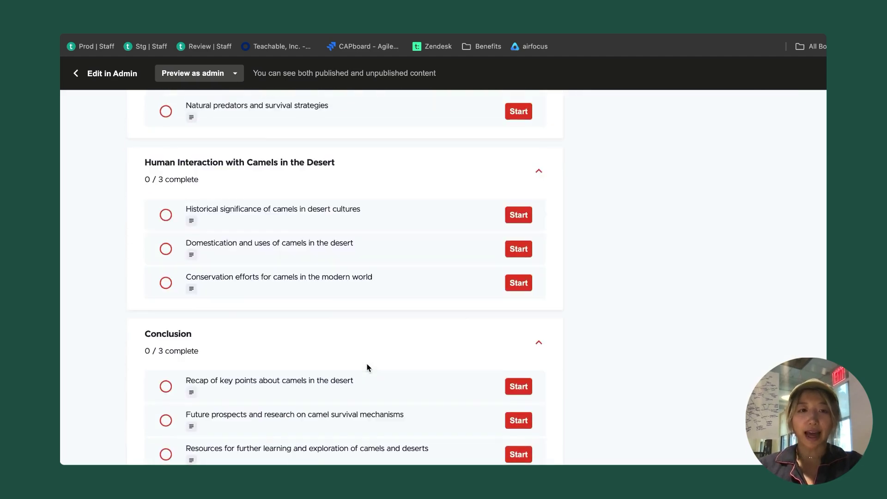
pyautogui.scroll(10, 368, 368)
pyautogui.scroll(3, 231, 139)
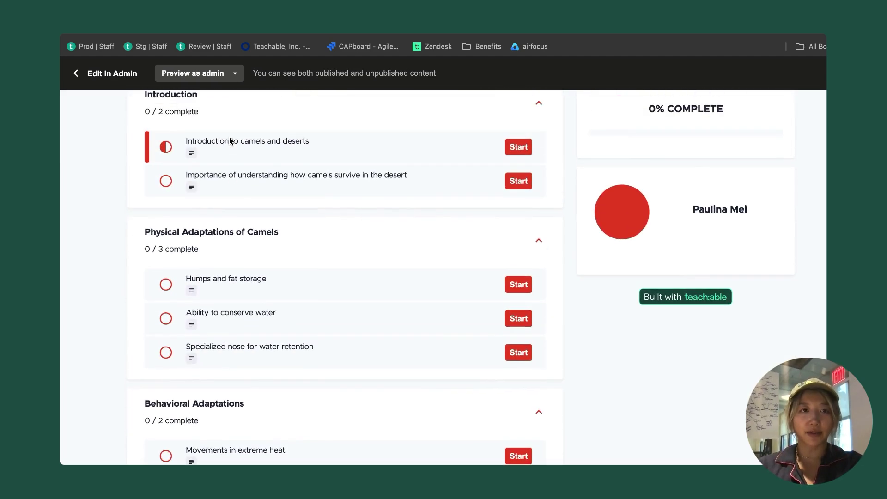
pyautogui.scroll(3, 375, 142)
pyautogui.scroll(-3, 376, 142)
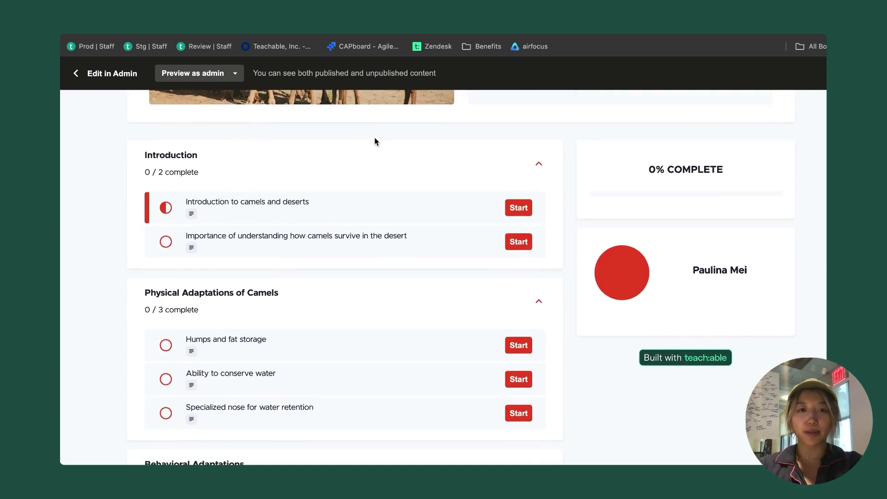
pyautogui.scroll(1, 375, 142)
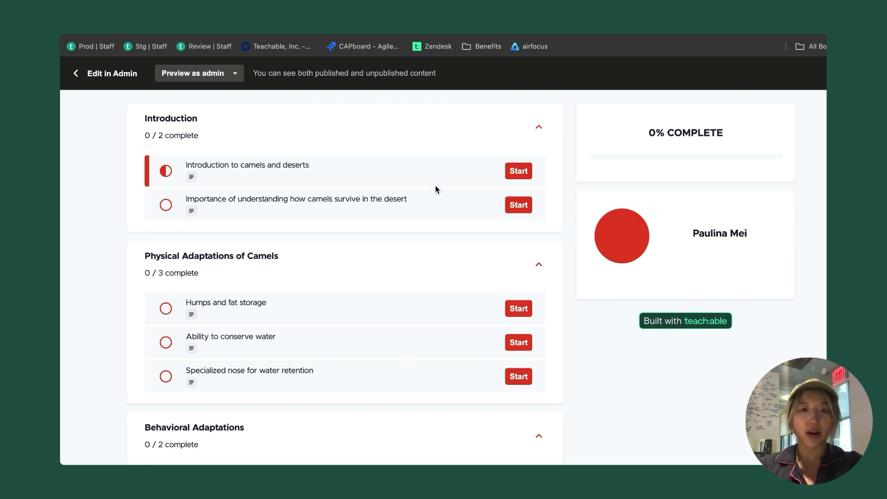
# Step: Switch the course preview mode to Preview as student
pyautogui.click(234, 73)
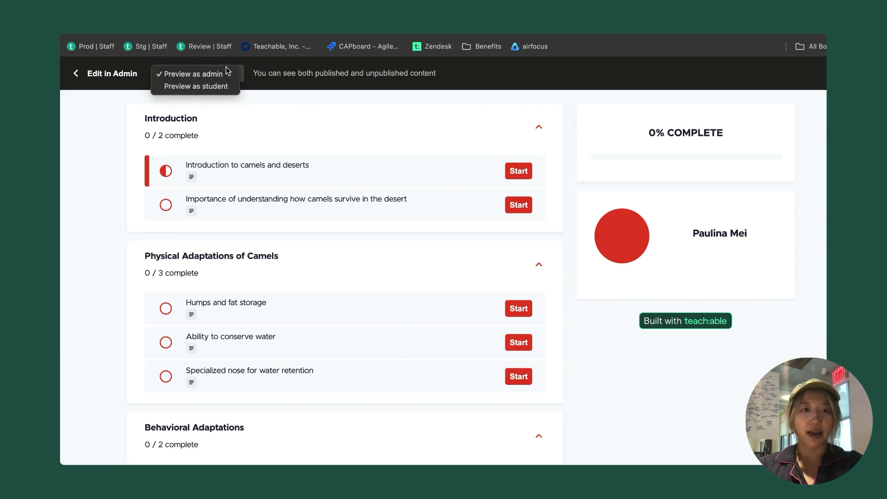
pyautogui.click(194, 85)
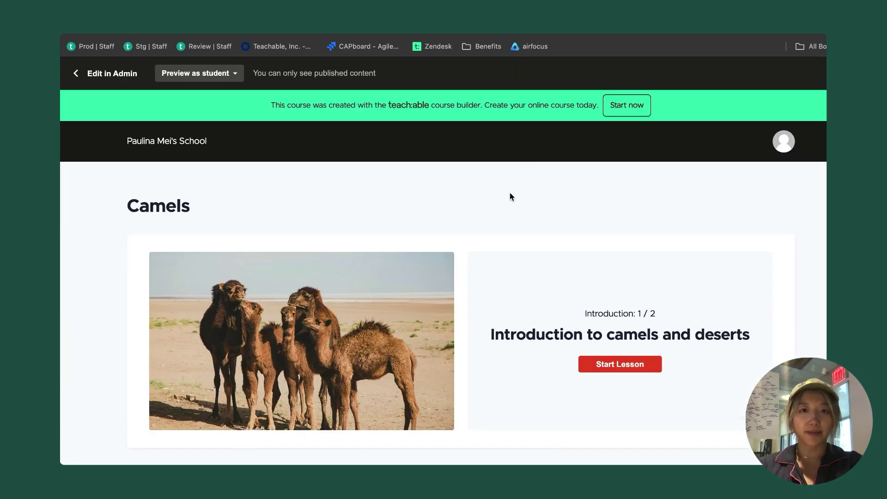
pyautogui.scroll(-7, 509, 193)
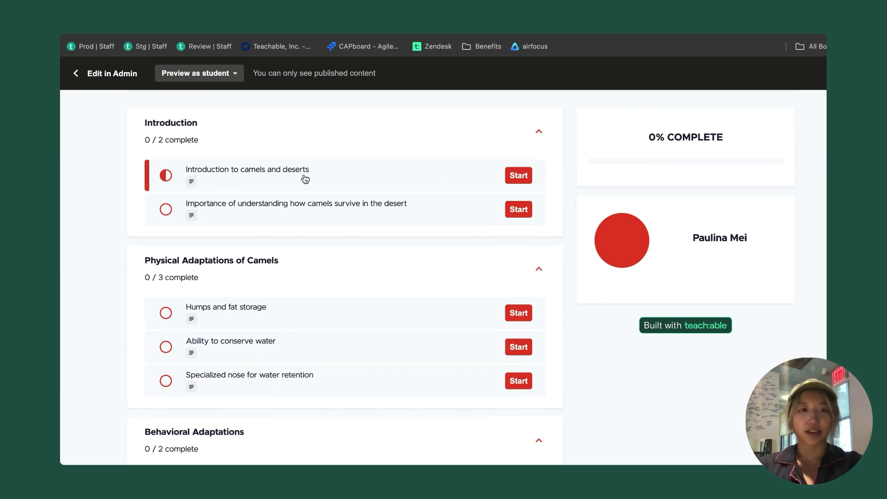
# Step: Start the 'Introduction to camels and deserts' lesson, then return to Edit in Admin
pyautogui.click(519, 176)
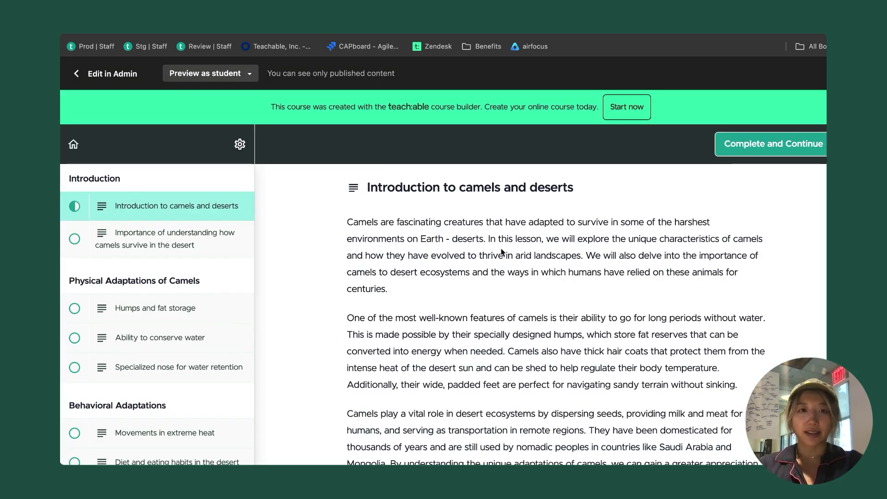
pyautogui.scroll(-5, 501, 251)
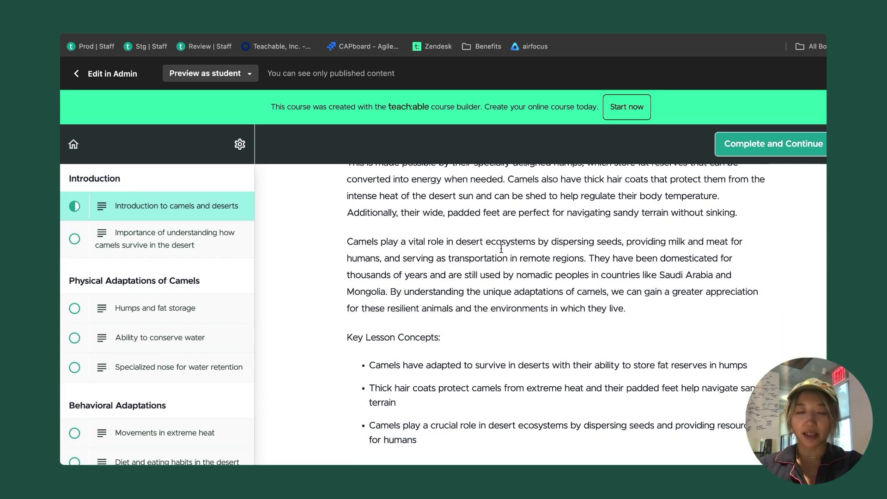
pyautogui.scroll(5, 501, 253)
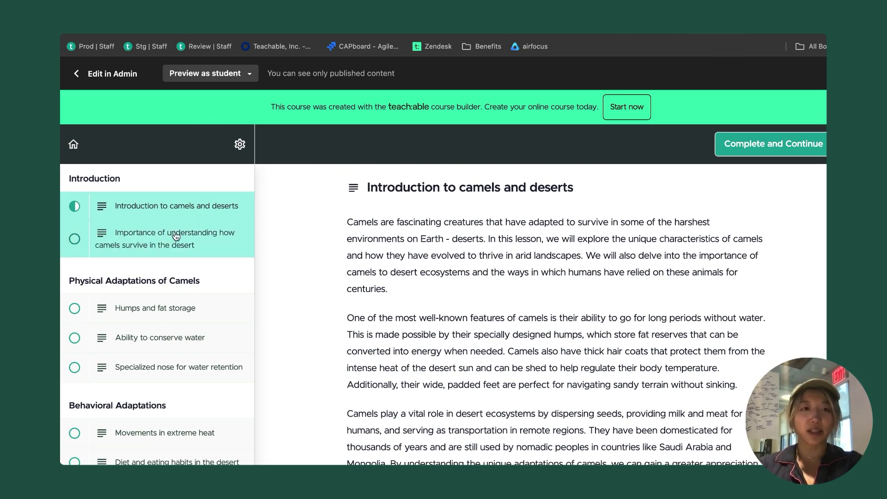
pyautogui.scroll(-1, 198, 234)
pyautogui.click(101, 78)
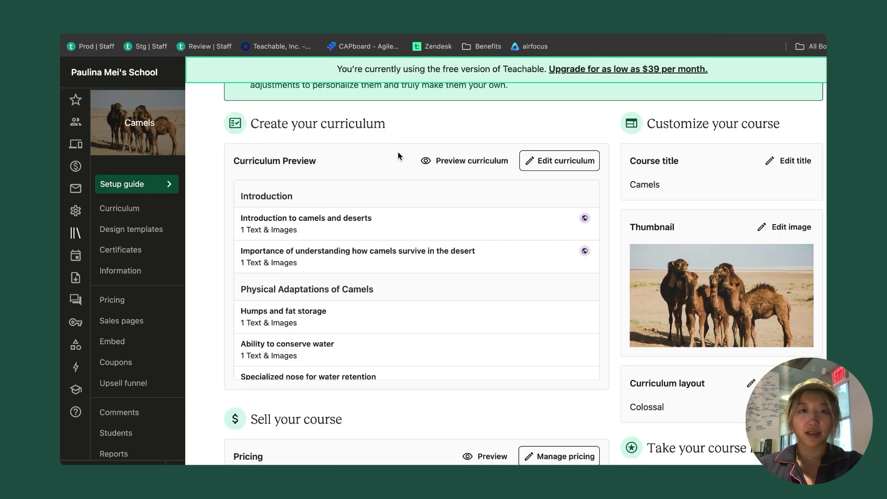
pyautogui.scroll(-1, 398, 151)
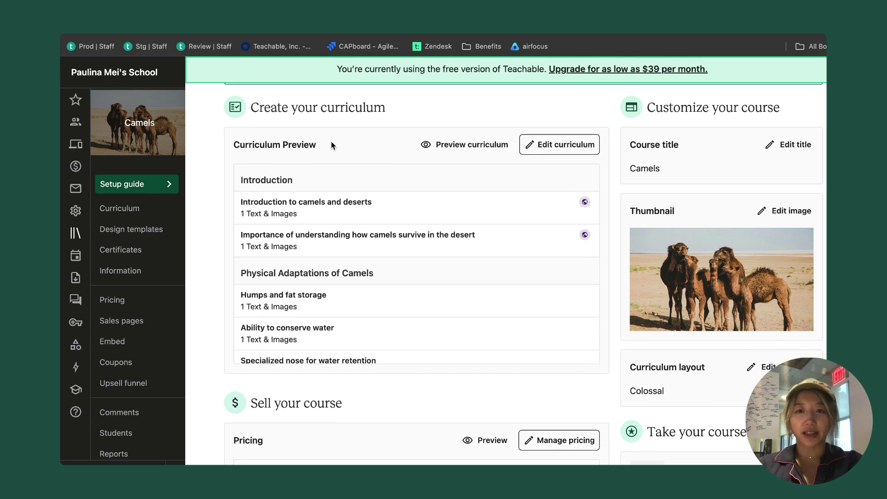
pyautogui.scroll(-1, 708, 176)
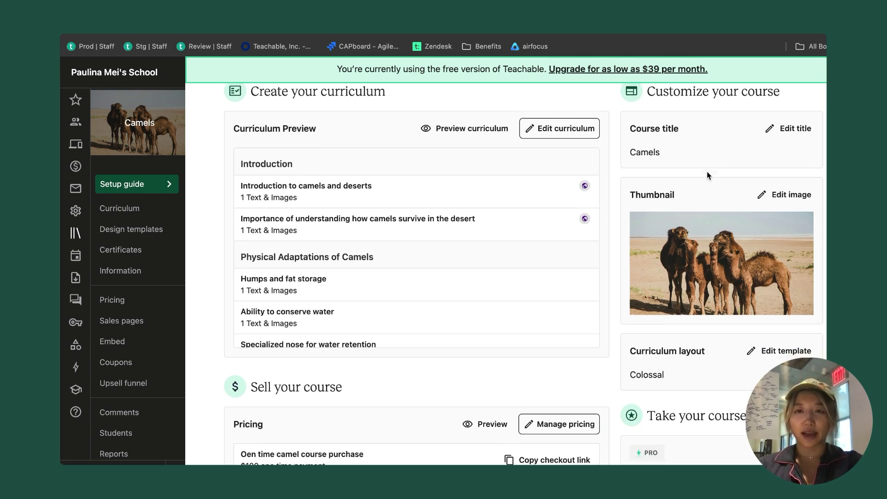
pyautogui.scroll(-4, 687, 151)
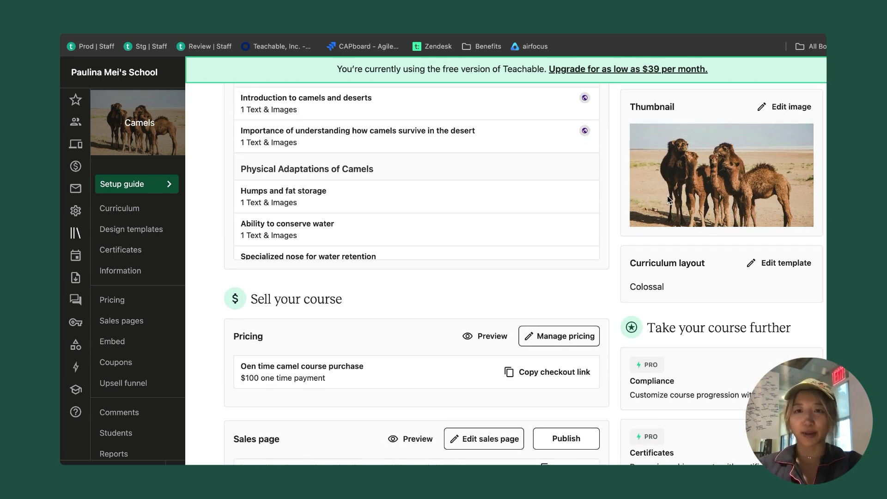
pyautogui.scroll(-6, 668, 198)
pyautogui.click(131, 229)
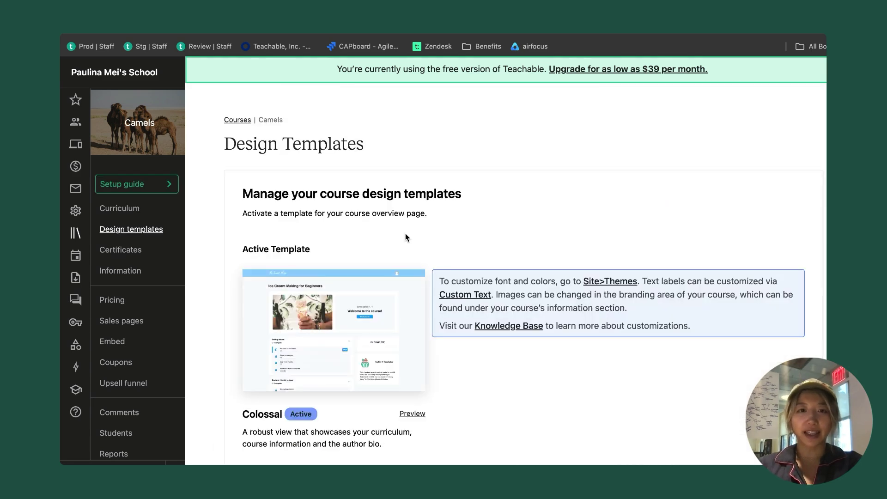
pyautogui.scroll(-5, 405, 237)
pyautogui.scroll(-6, 405, 237)
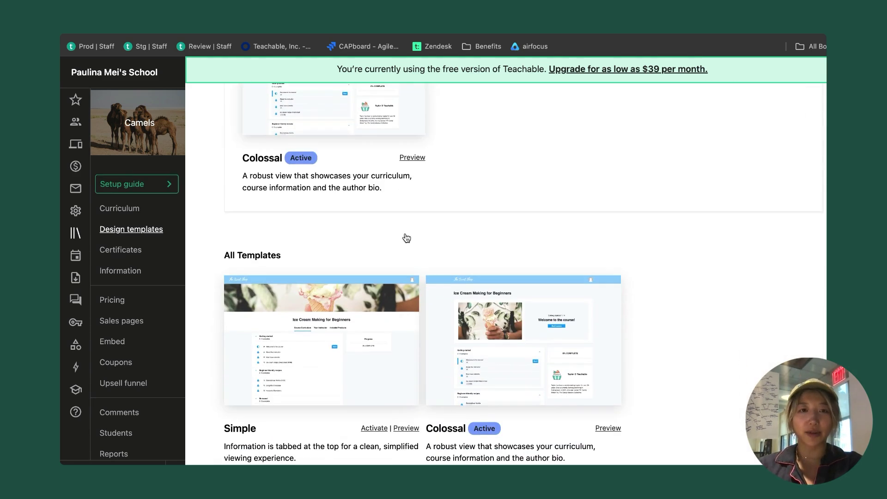
pyautogui.scroll(-2, 406, 237)
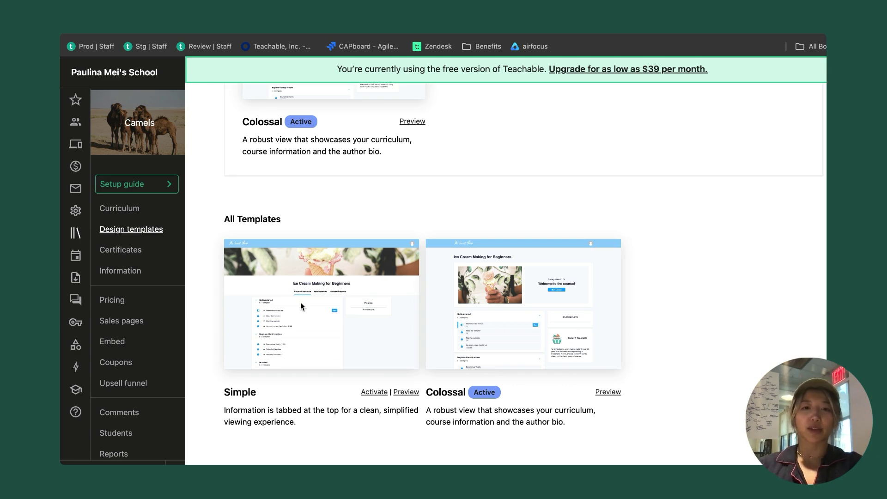
pyautogui.click(155, 183)
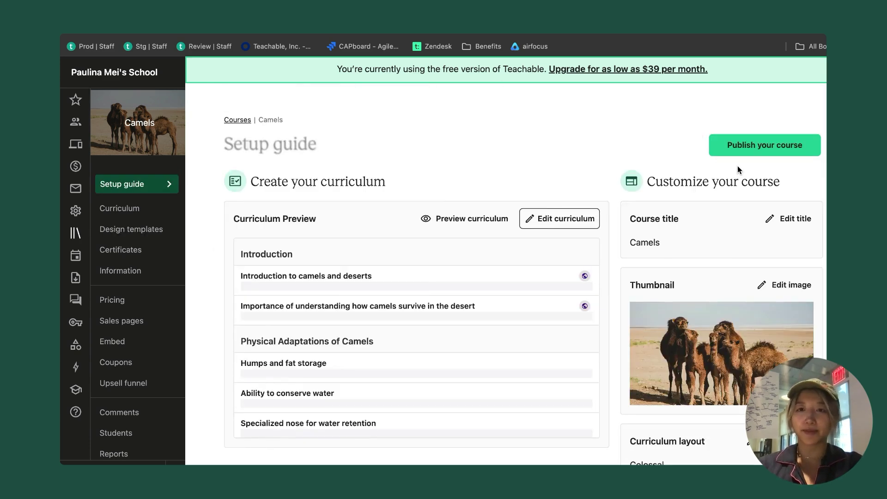
pyautogui.scroll(-7, 737, 165)
pyautogui.scroll(-4, 738, 165)
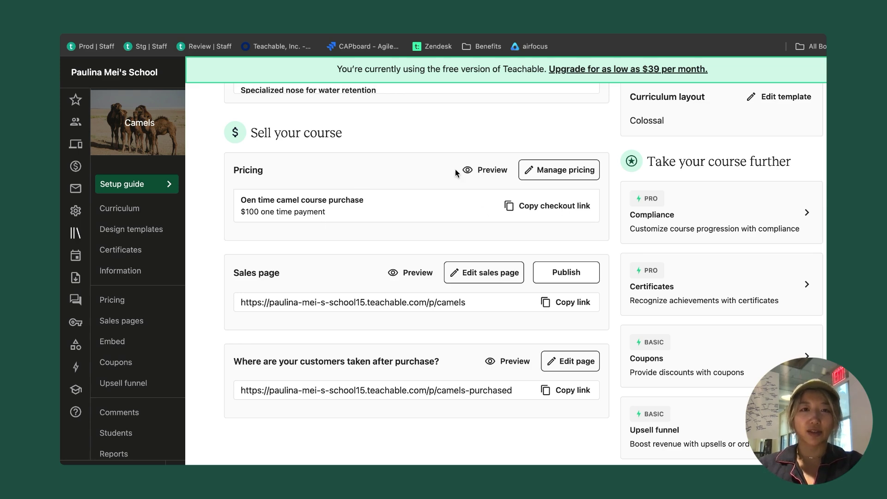
pyautogui.click(478, 172)
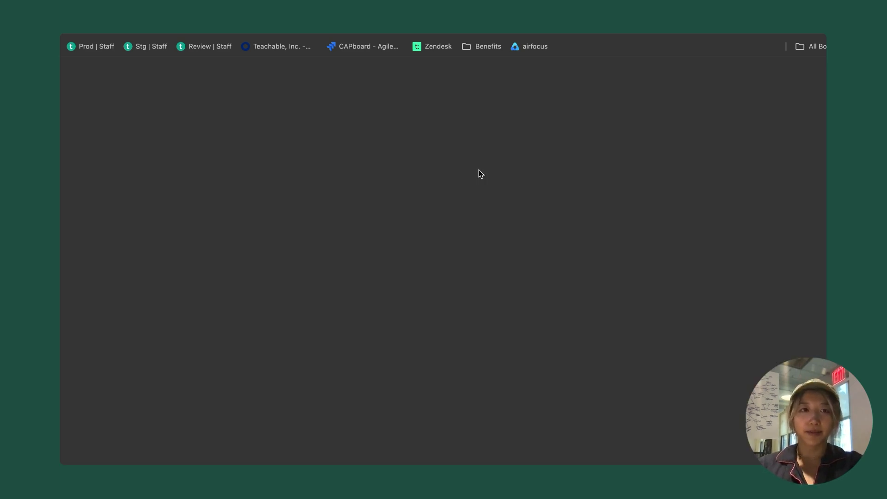
pyautogui.scroll(-10, 464, 253)
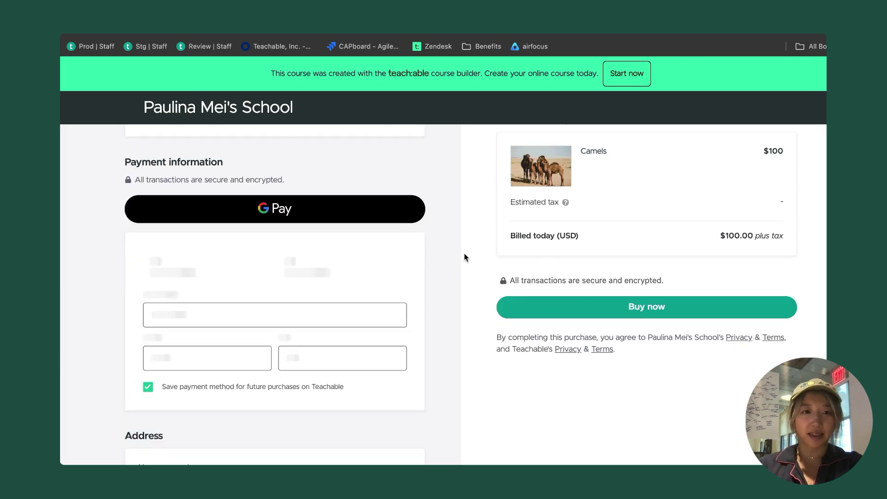
pyautogui.scroll(-3, 464, 253)
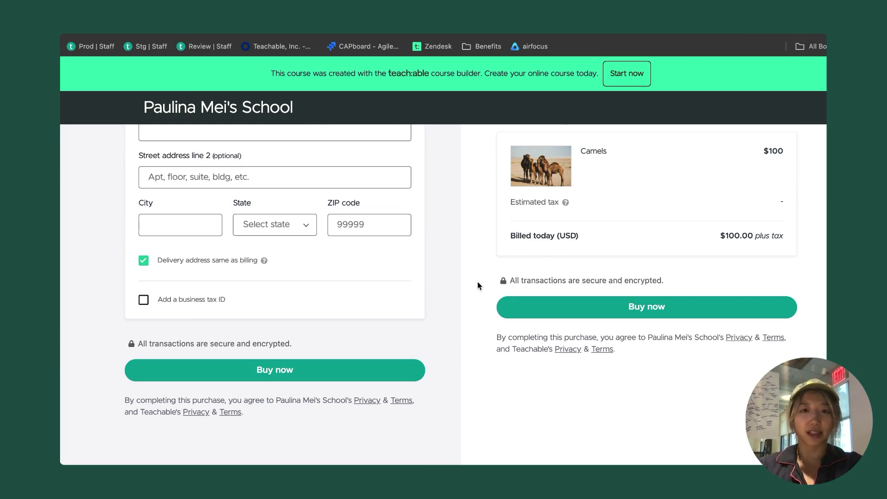
pyautogui.scroll(1, 453, 285)
pyautogui.press('super+w')
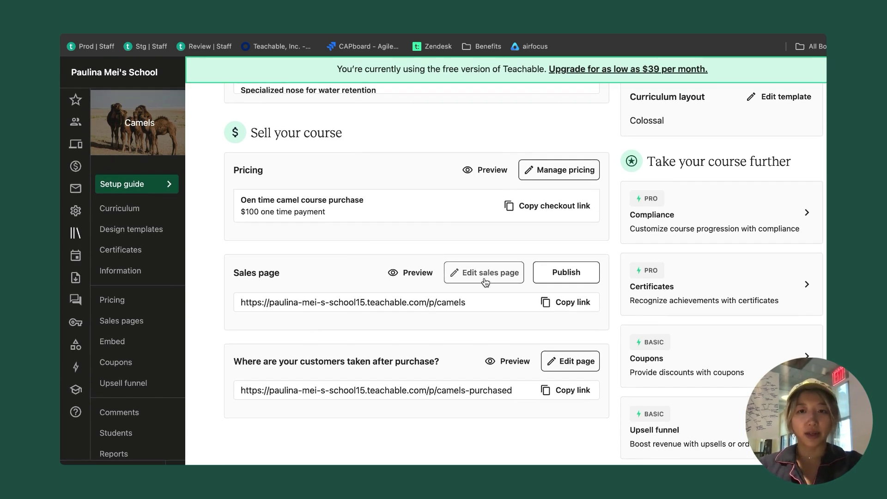
pyautogui.click(484, 278)
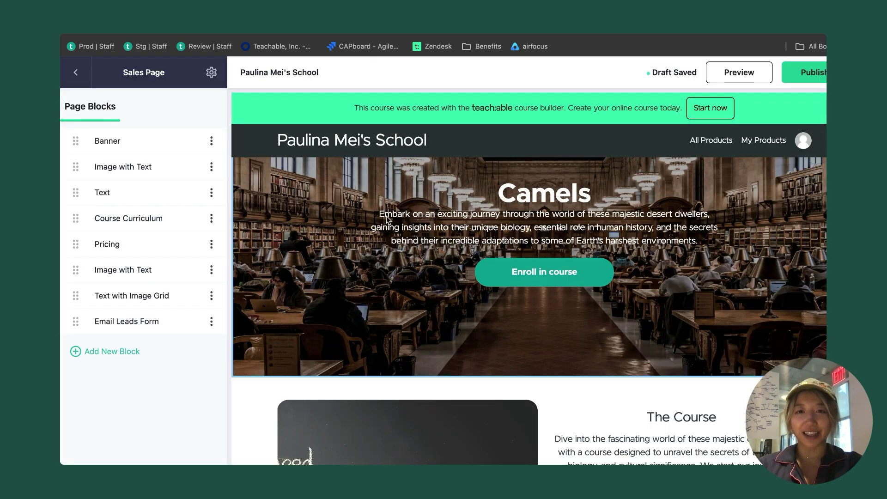
# Step: Review the banner, course, pricing and instructor blocks, then open the Pricing block for editing
pyautogui.scroll(-5, 672, 277)
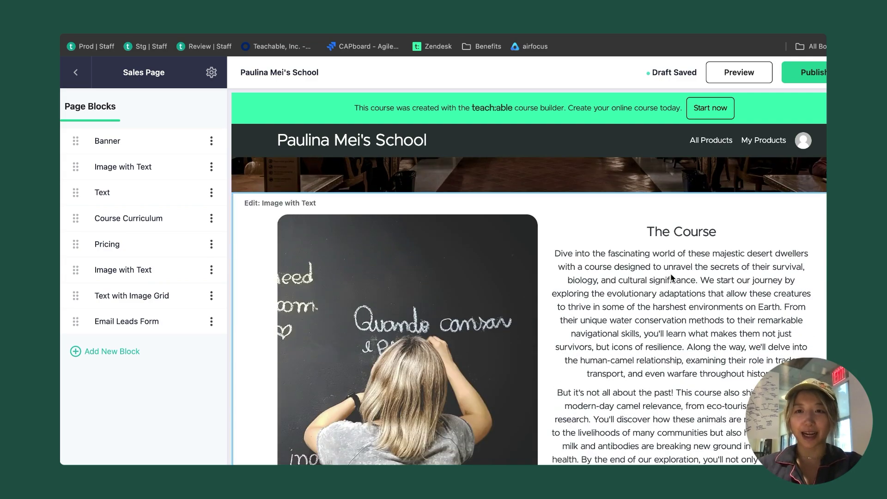
pyautogui.scroll(-20, 672, 278)
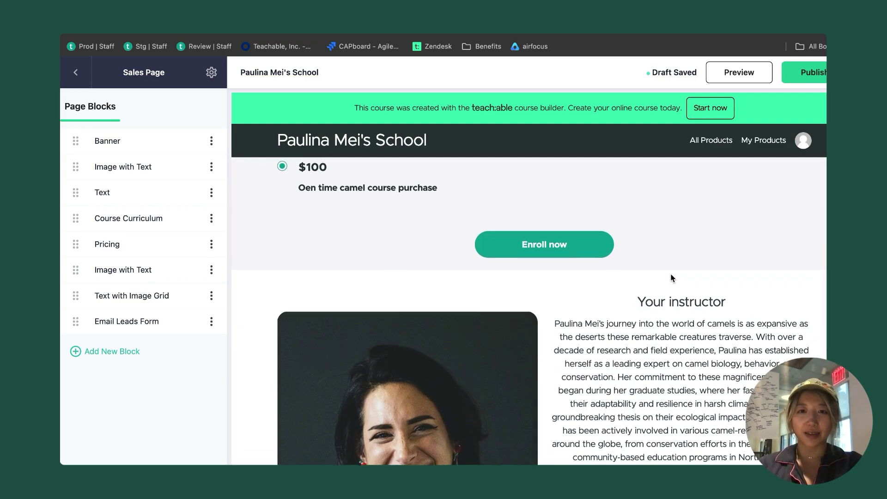
pyautogui.scroll(-8, 672, 277)
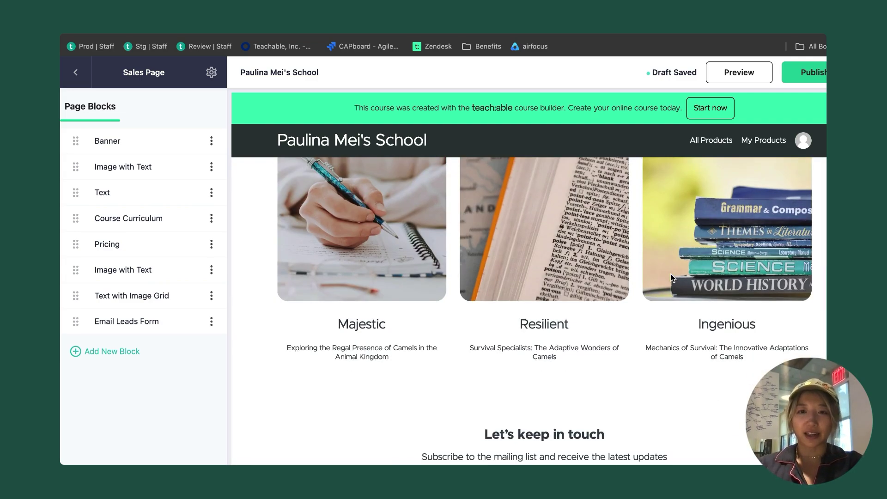
pyautogui.scroll(20, 670, 286)
pyautogui.scroll(6, 666, 292)
pyautogui.scroll(-5, 666, 292)
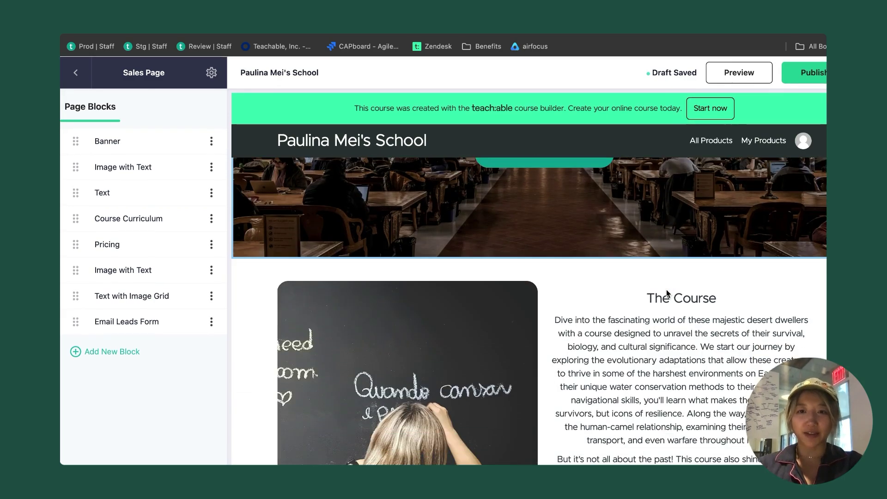
pyautogui.scroll(-15, 666, 292)
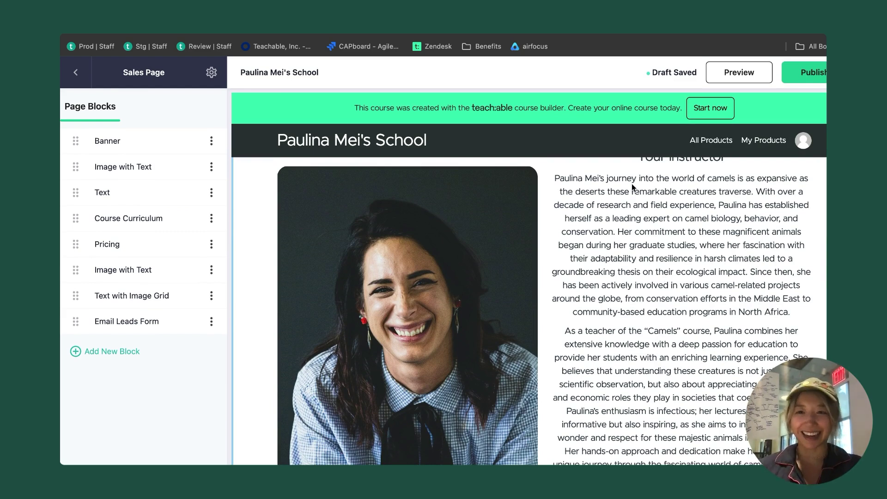
pyautogui.scroll(-4, 632, 186)
pyautogui.scroll(9, 629, 200)
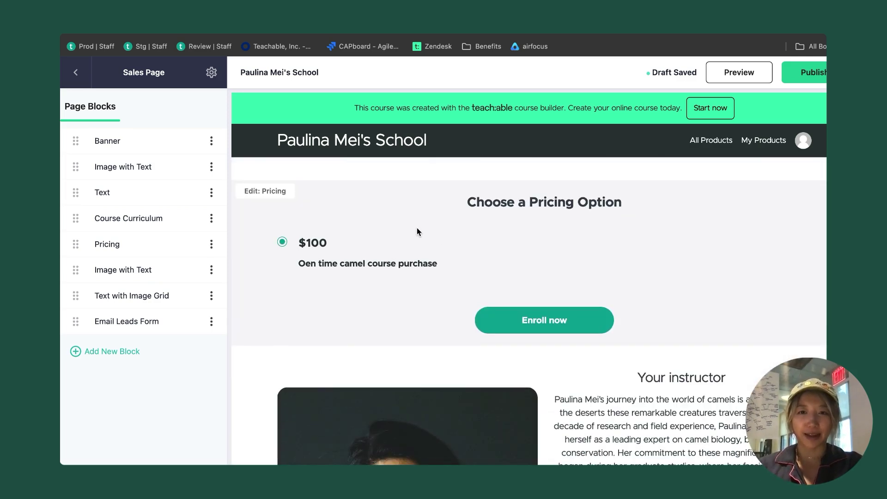
pyautogui.click(417, 228)
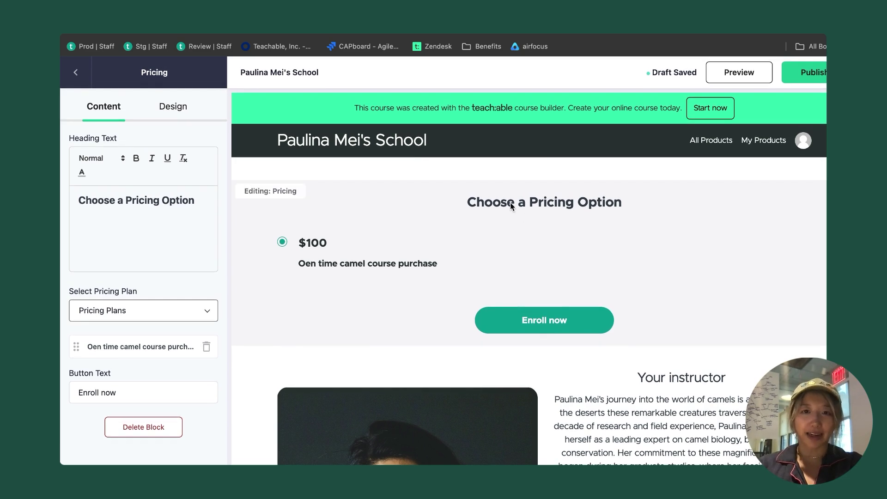
# Step: Leave the Pricing Plans selection unchanged and publish the sales page at /p/camels
pyautogui.click(109, 313)
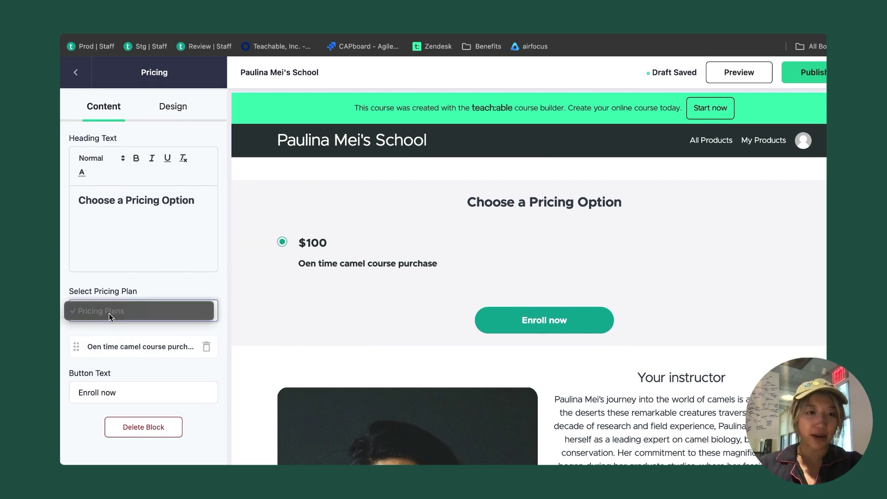
pyautogui.click(155, 286)
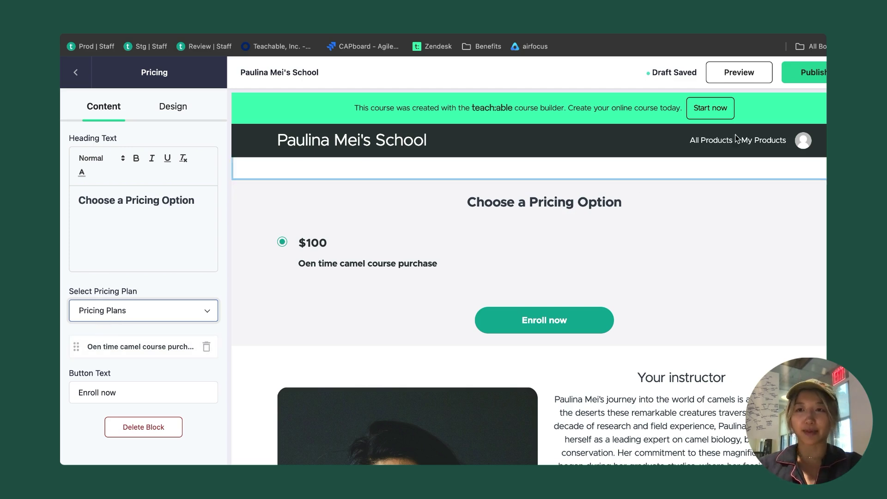
pyautogui.click(804, 72)
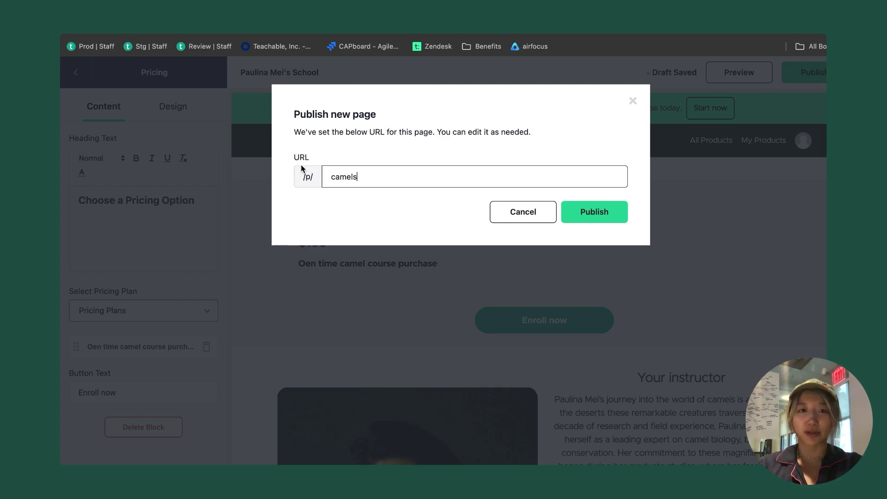
pyautogui.click(594, 212)
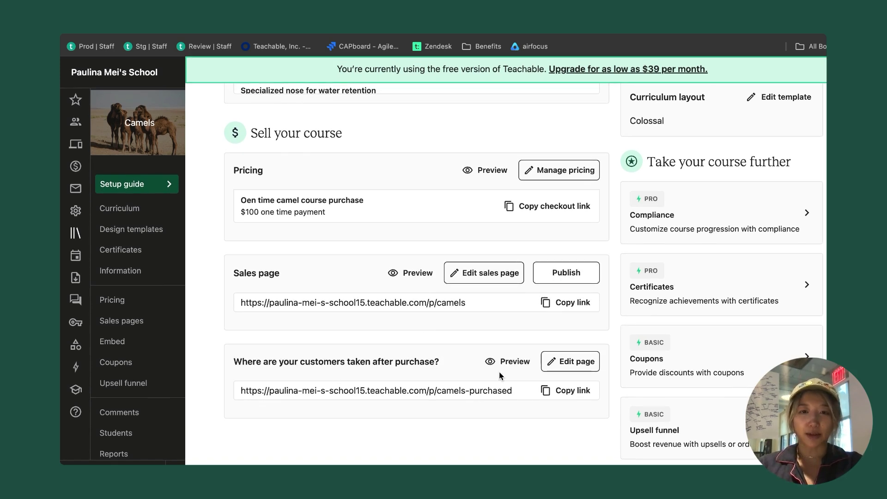
pyautogui.click(518, 360)
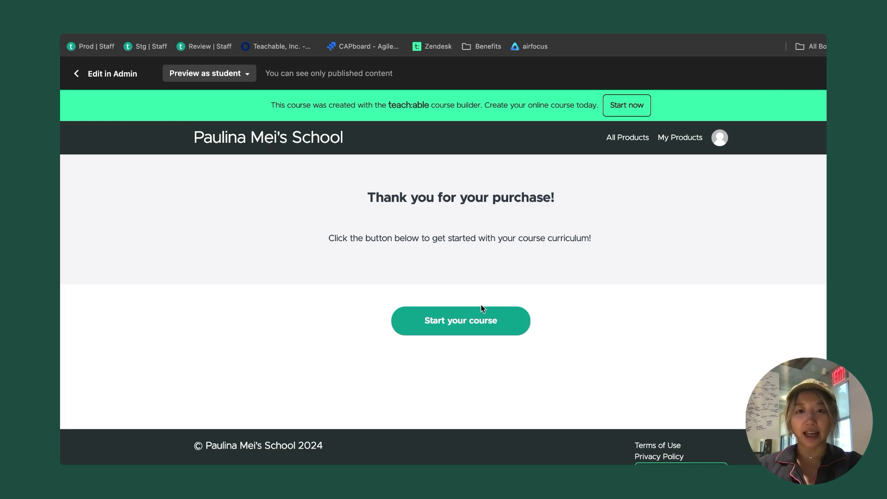
pyautogui.hotkey('ctrl', 'w')
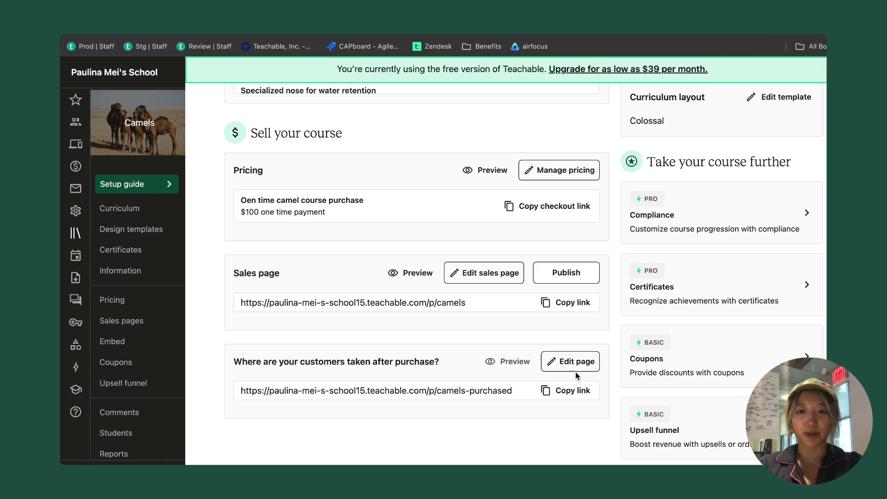
pyautogui.scroll(3, 604, 331)
pyautogui.scroll(5, 604, 330)
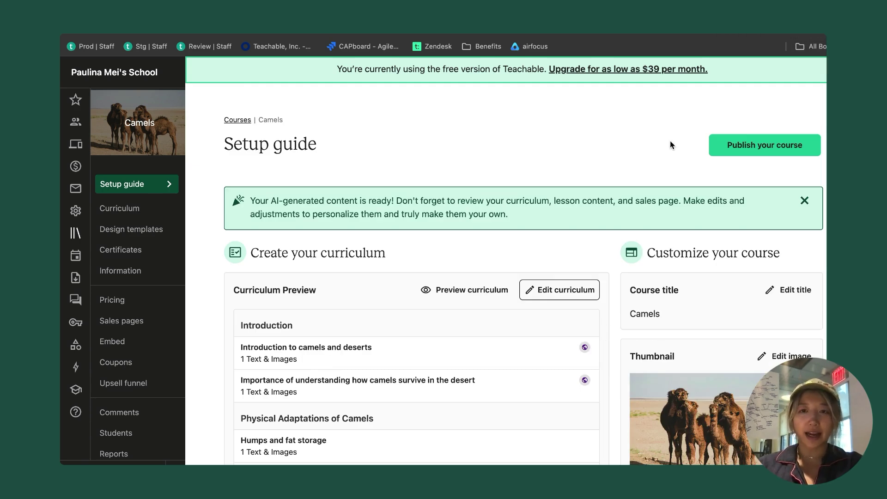
# Step: Publish the Camels course and confirm with Publish course
pyautogui.click(758, 148)
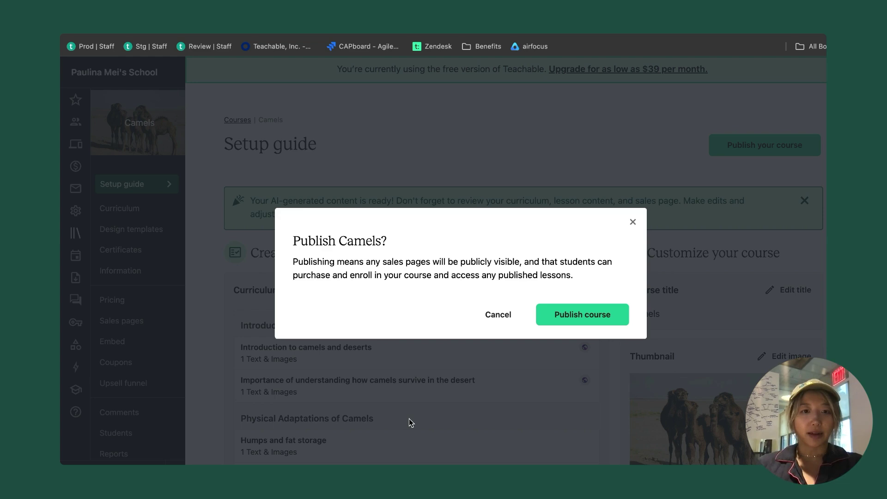
pyautogui.click(589, 315)
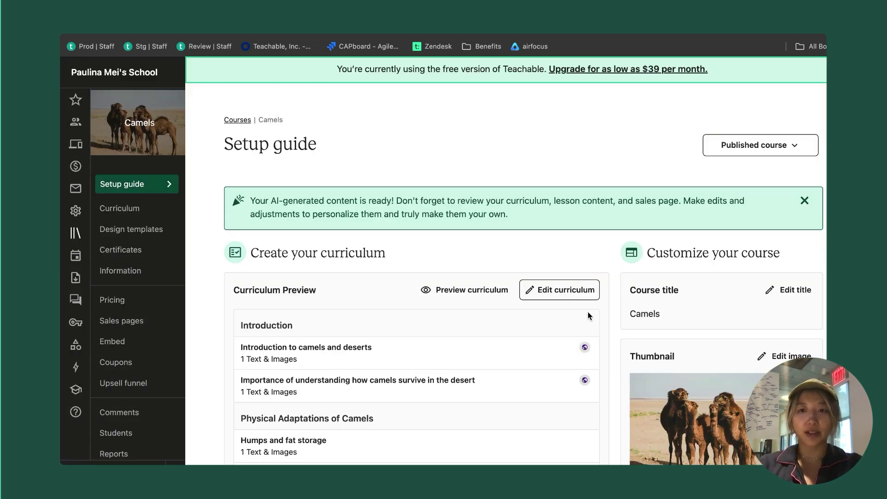